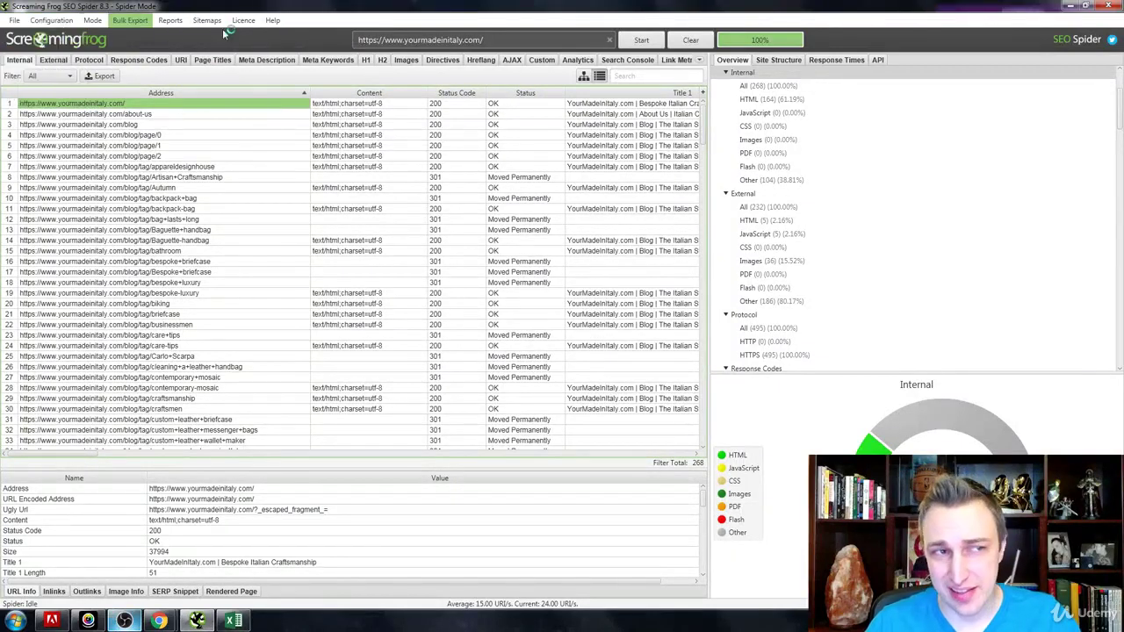
Step: Look through the SEO Spider's File and Bulk Export menus, then close them
{"action": "left_click", "coordinate": [272, 20]}
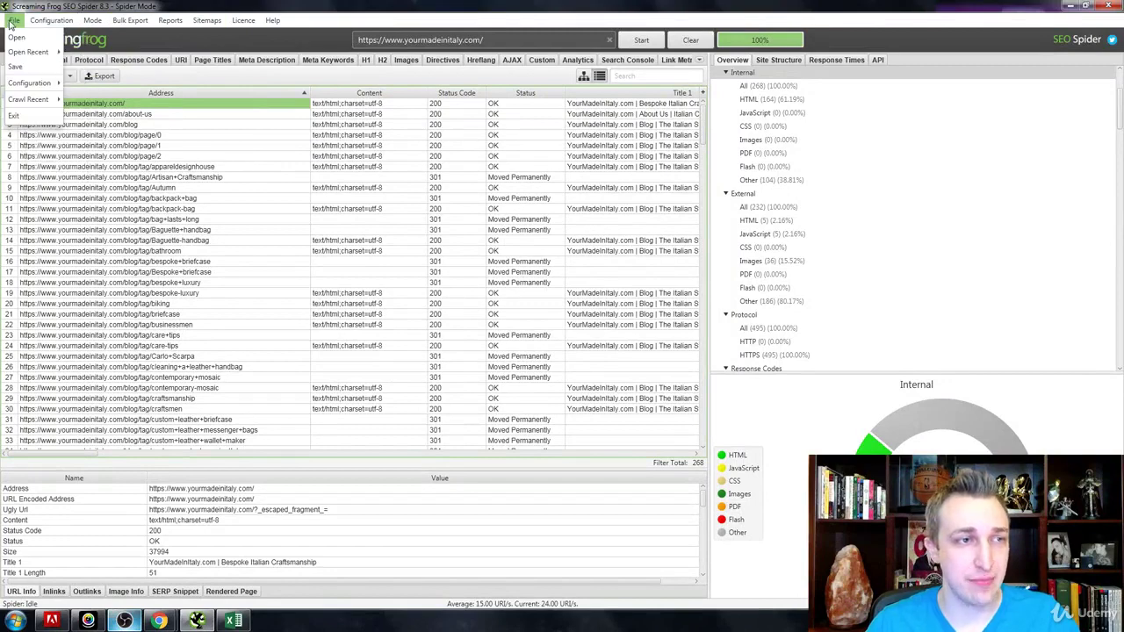
{"action": "mouse_move", "coordinate": [52, 21]}
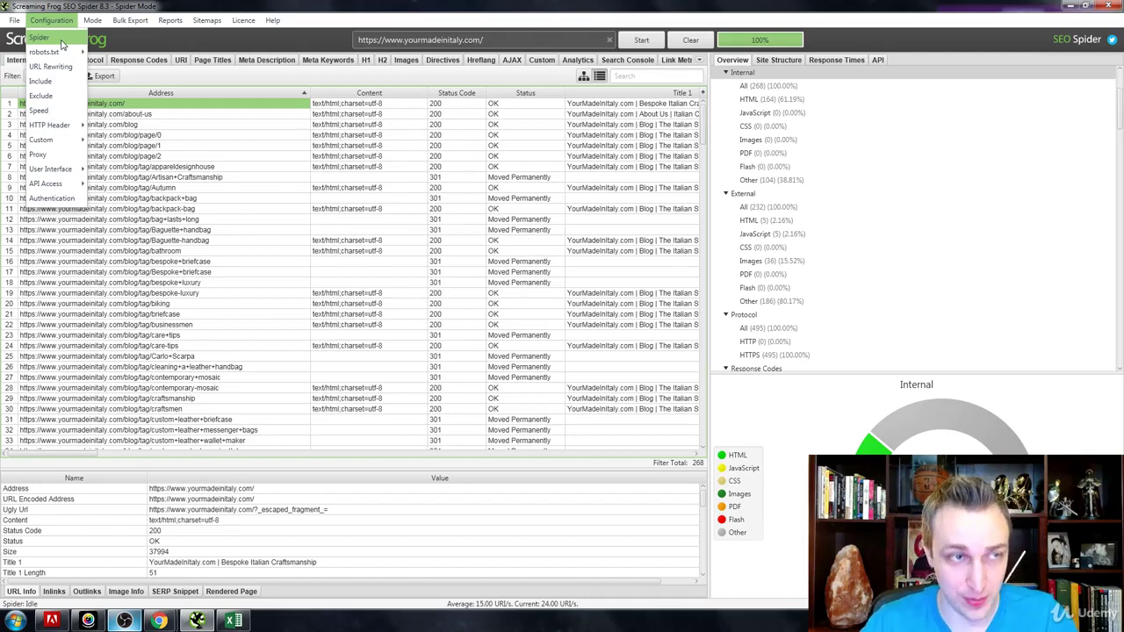
{"action": "mouse_move", "coordinate": [66, 54]}
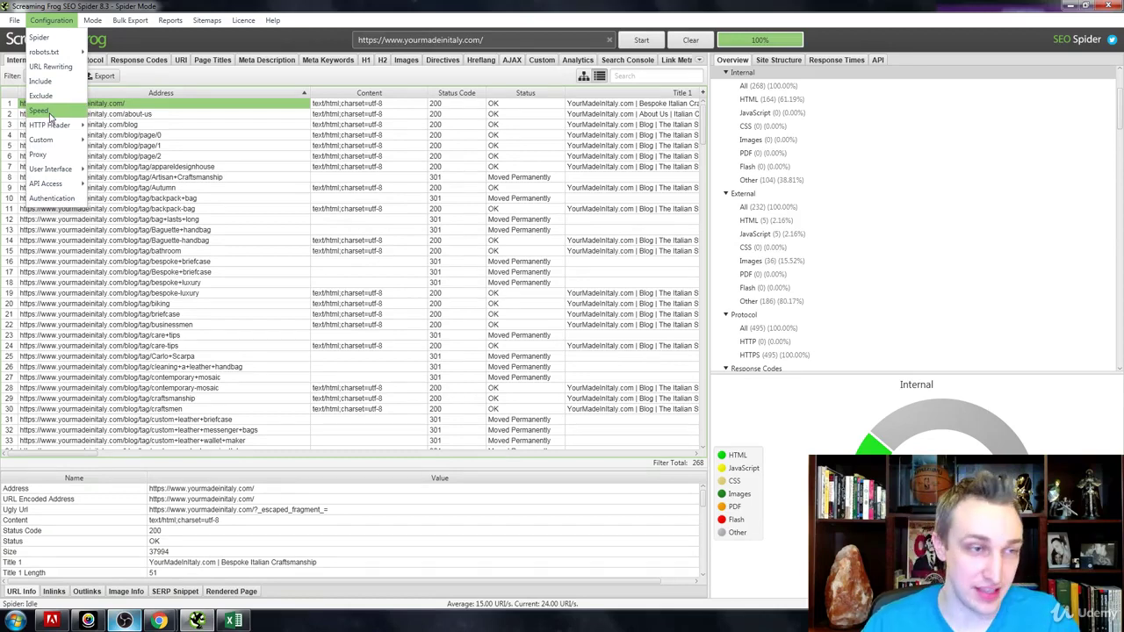
{"action": "mouse_move", "coordinate": [50, 127]}
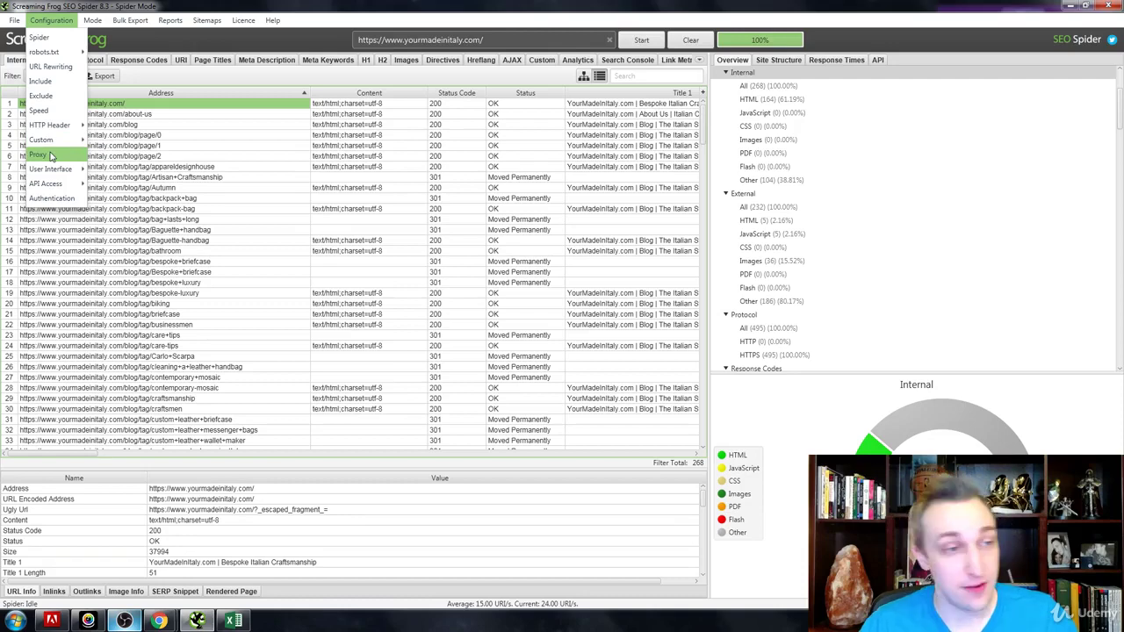
{"action": "mouse_move", "coordinate": [56, 172]}
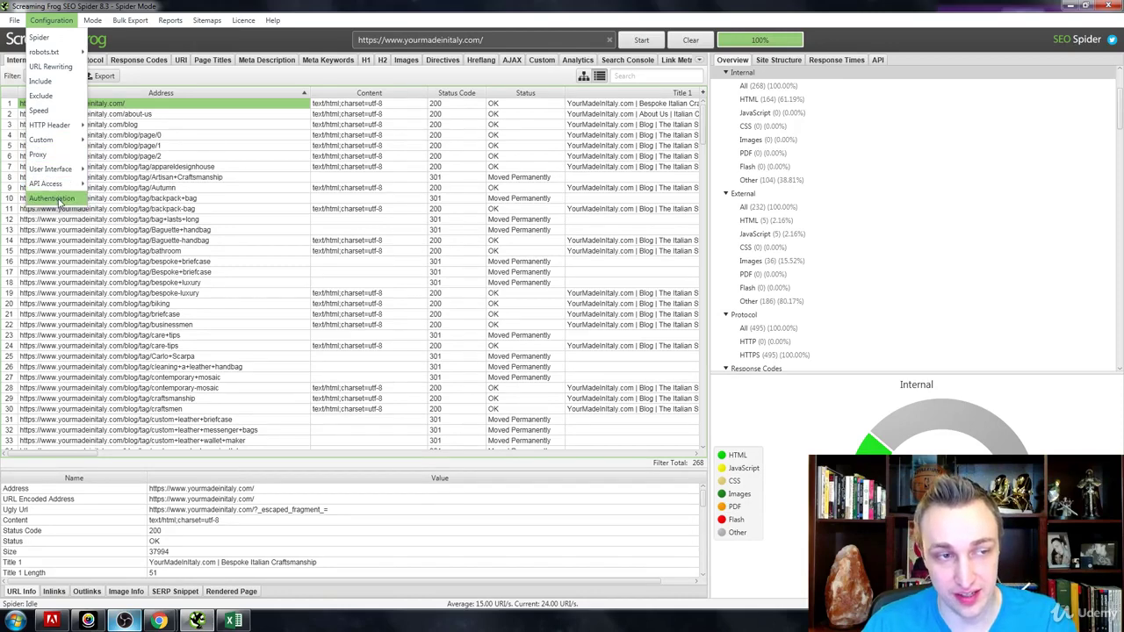
{"action": "mouse_move", "coordinate": [92, 22]}
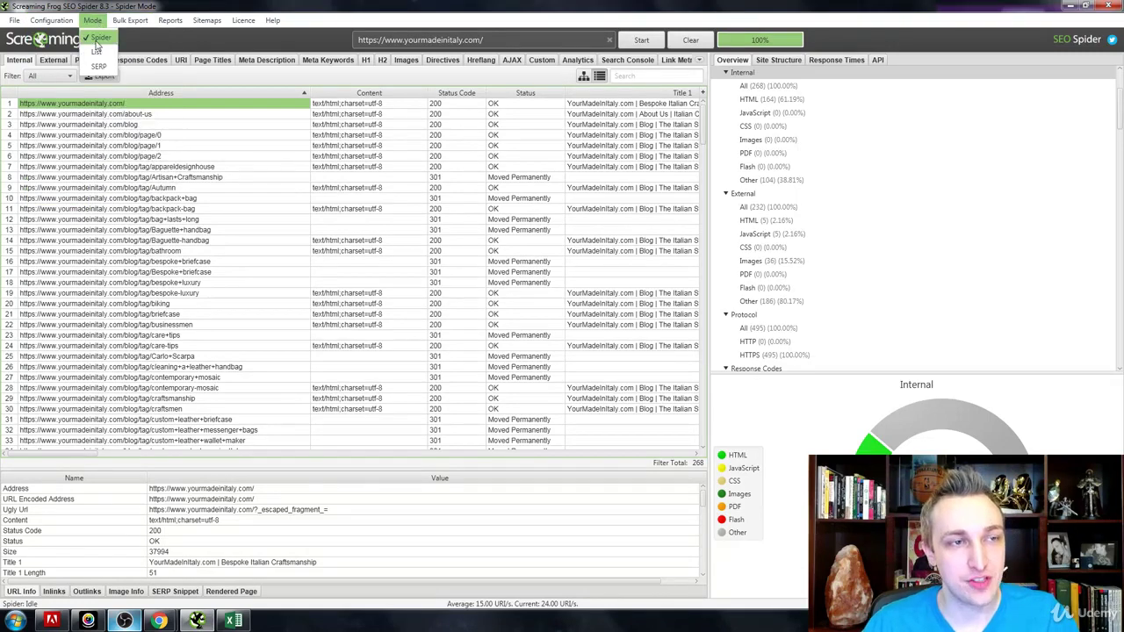
{"action": "mouse_move", "coordinate": [145, 23]}
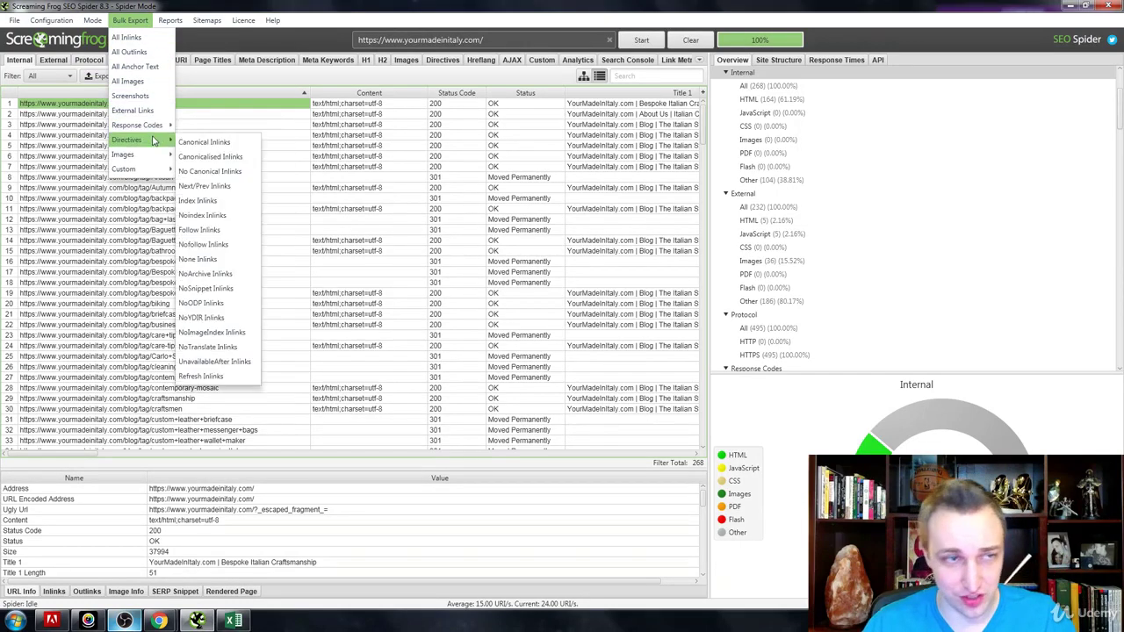
{"action": "mouse_move", "coordinate": [154, 155]}
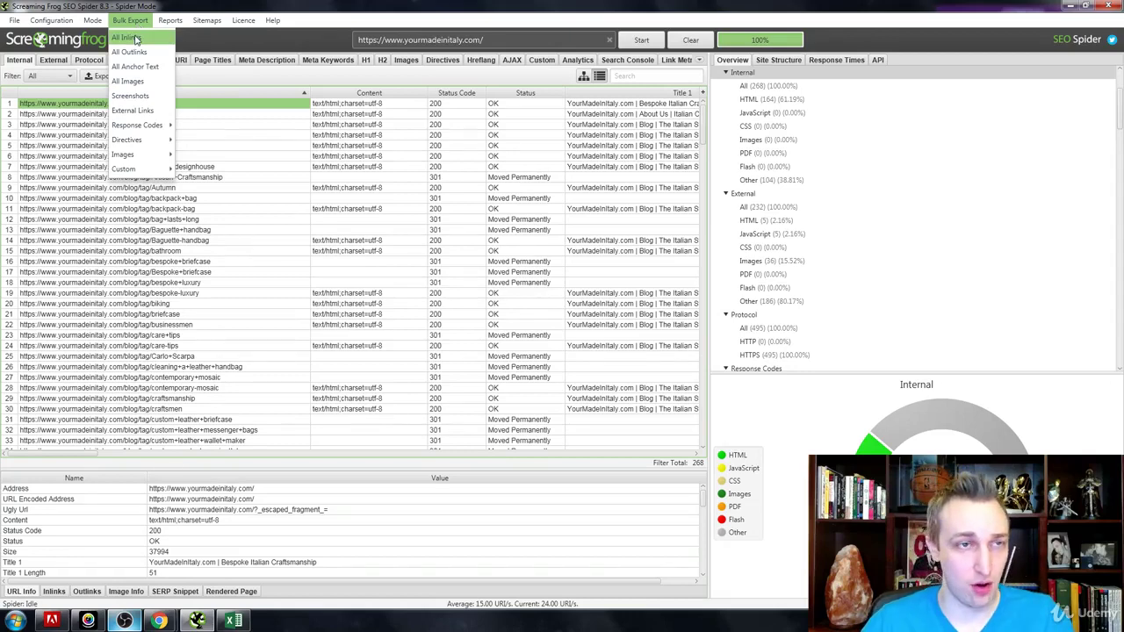
{"action": "mouse_move", "coordinate": [154, 125]}
{"action": "left_click", "coordinate": [196, 619]}
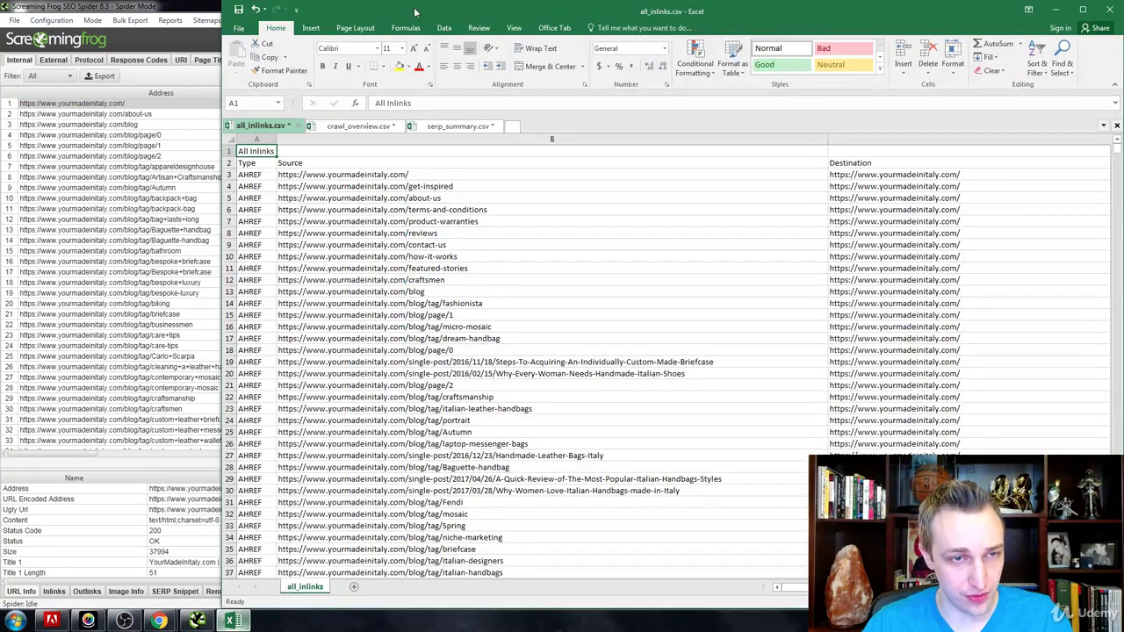
Step: Maximize the all_inlinks sheet, italicize the A1 title, and step across the headers to Anchor
{"action": "double_click", "coordinate": [412, 14]}
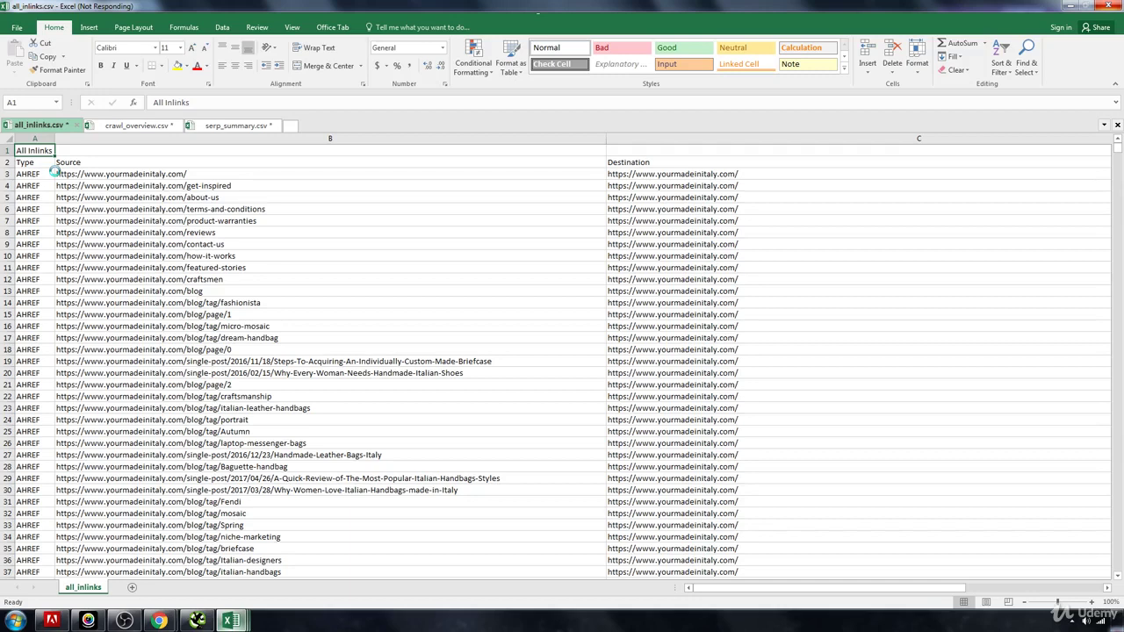
{"action": "key", "text": "ctrl+i"}
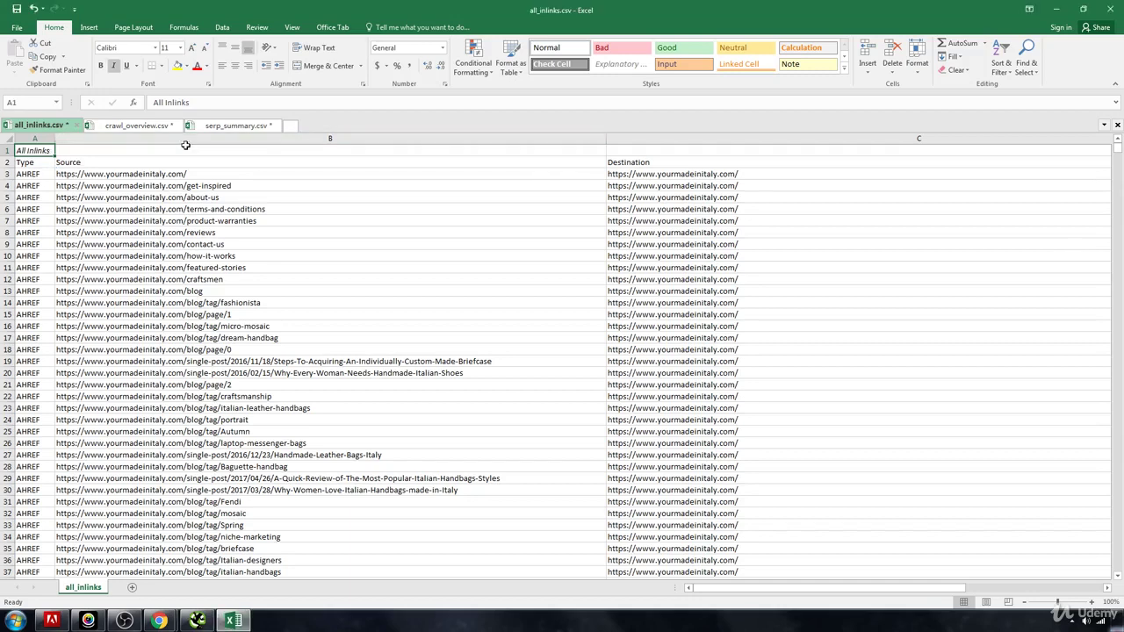
{"action": "key", "text": "ctrl+Right"}
{"action": "left_click", "coordinate": [302, 163]}
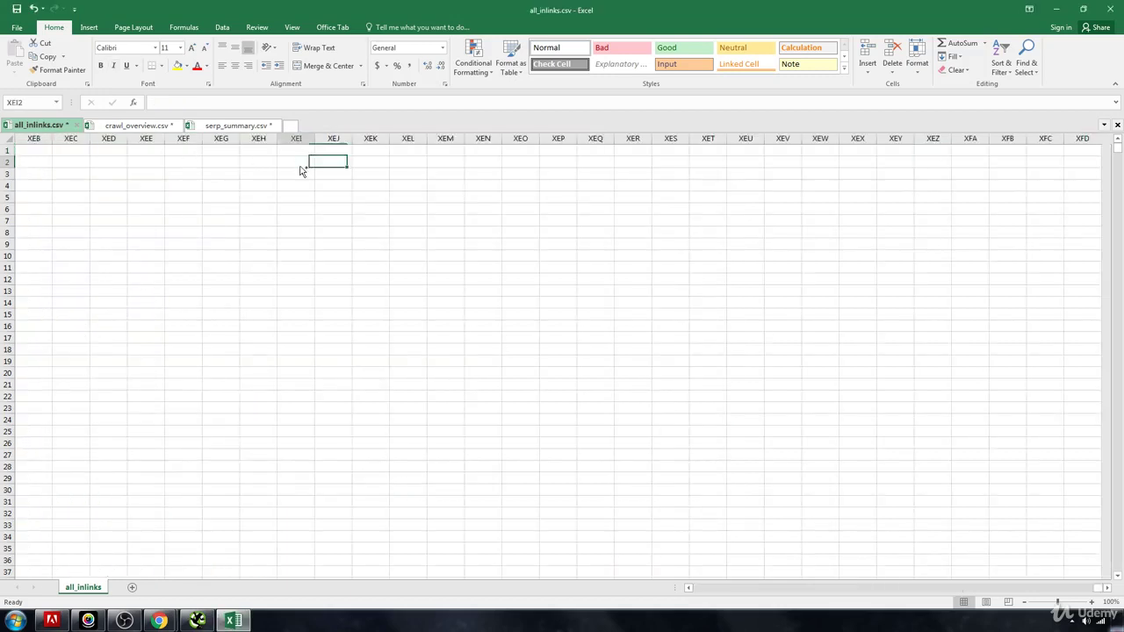
{"action": "key", "text": "ctrl+Left"}
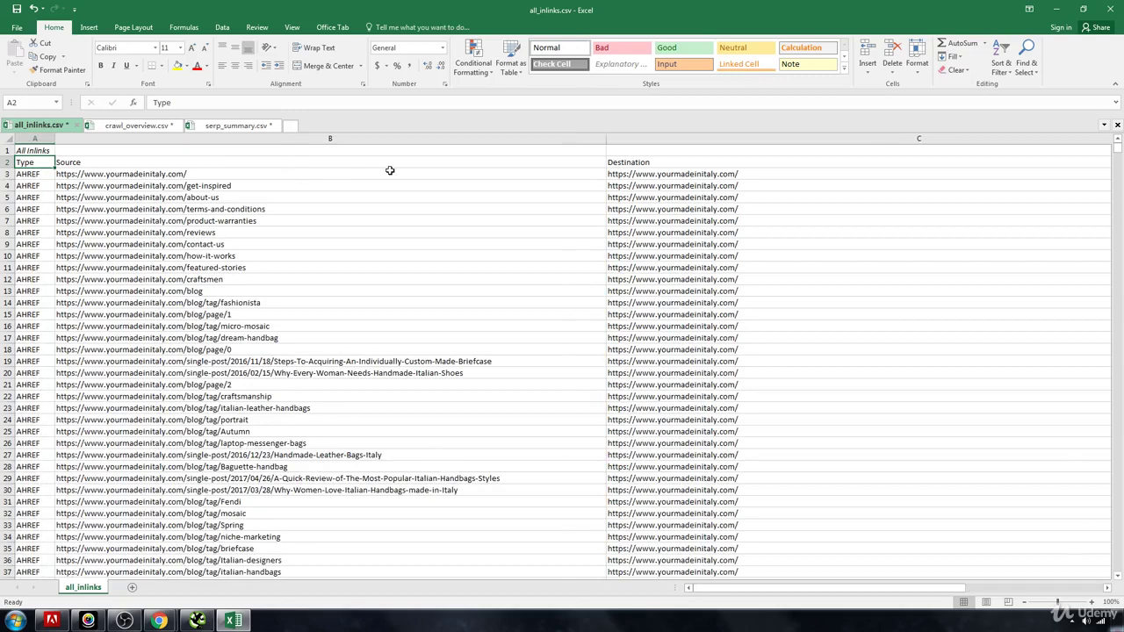
{"action": "key", "text": "Right"}
{"action": "key", "text": "Right"}
{"action": "key", "text": "Right"}
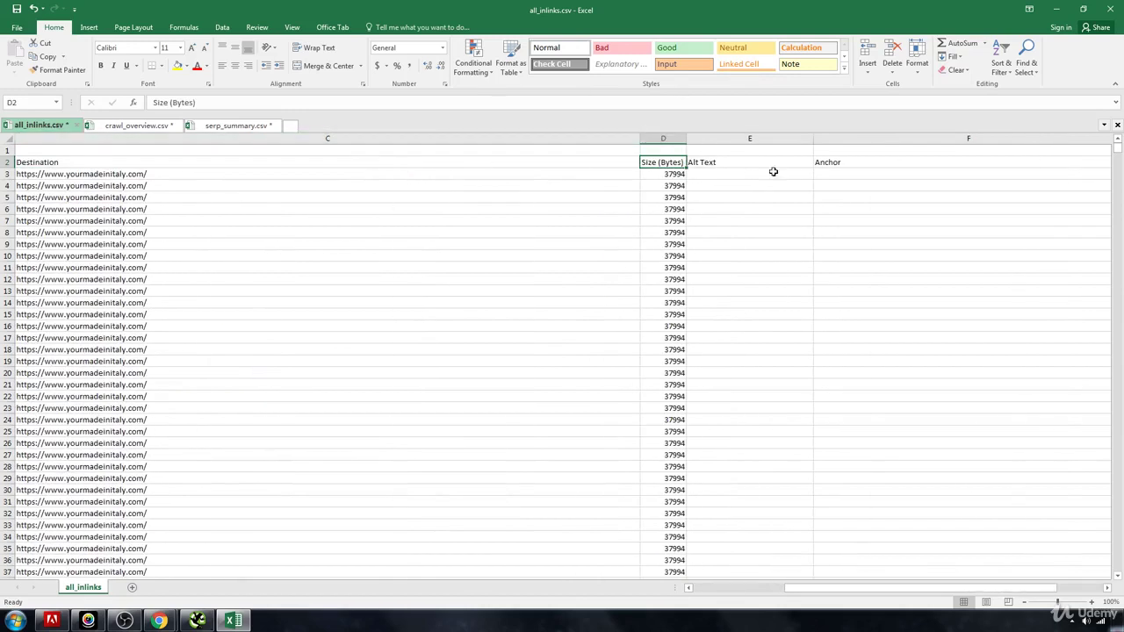
{"action": "key", "text": "Right"}
{"action": "key", "text": "Right"}
{"action": "key", "text": "Left"}
{"action": "key", "text": "Right"}
{"action": "key", "text": "Right"}
{"action": "key", "text": "Right"}
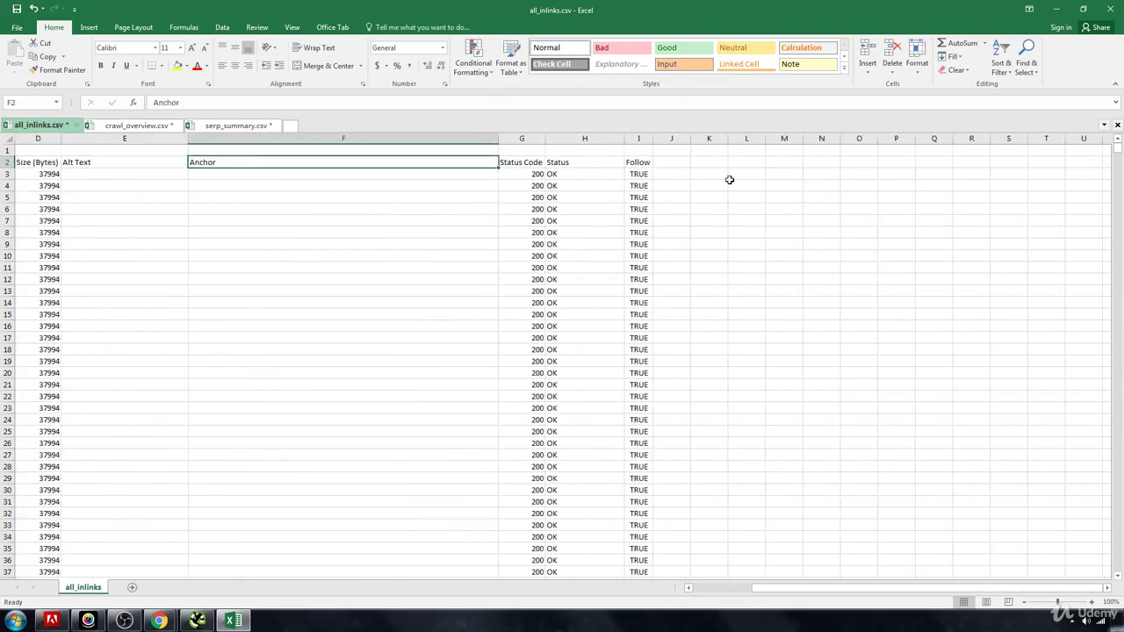
{"action": "left_click", "coordinate": [533, 163]}
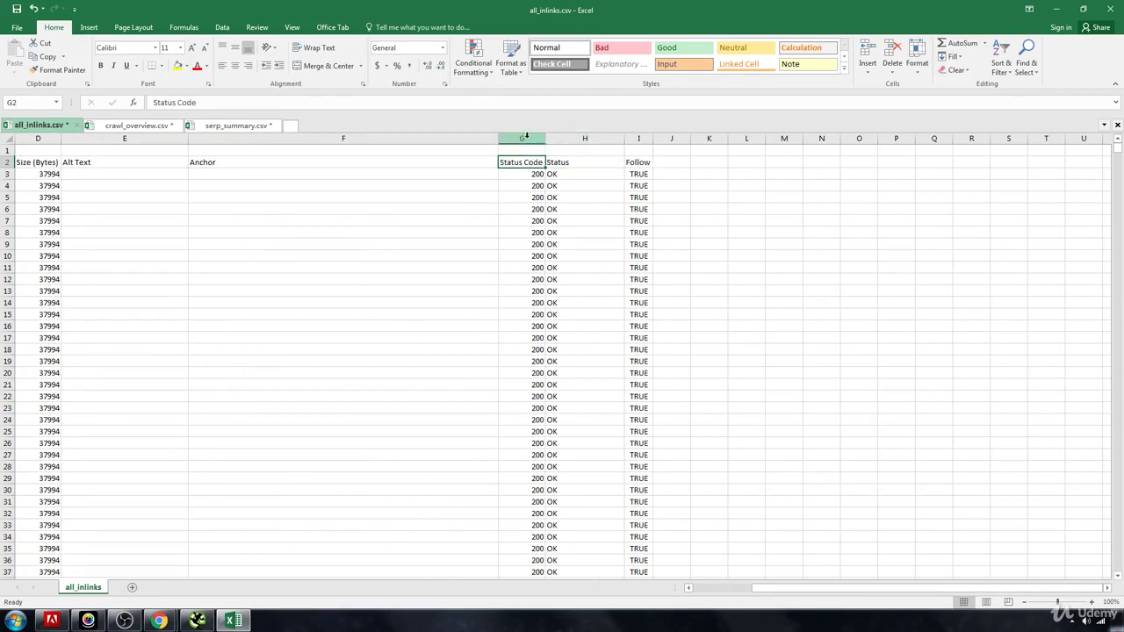
{"action": "left_click", "coordinate": [521, 139]}
{"action": "left_click", "coordinate": [1005, 60]}
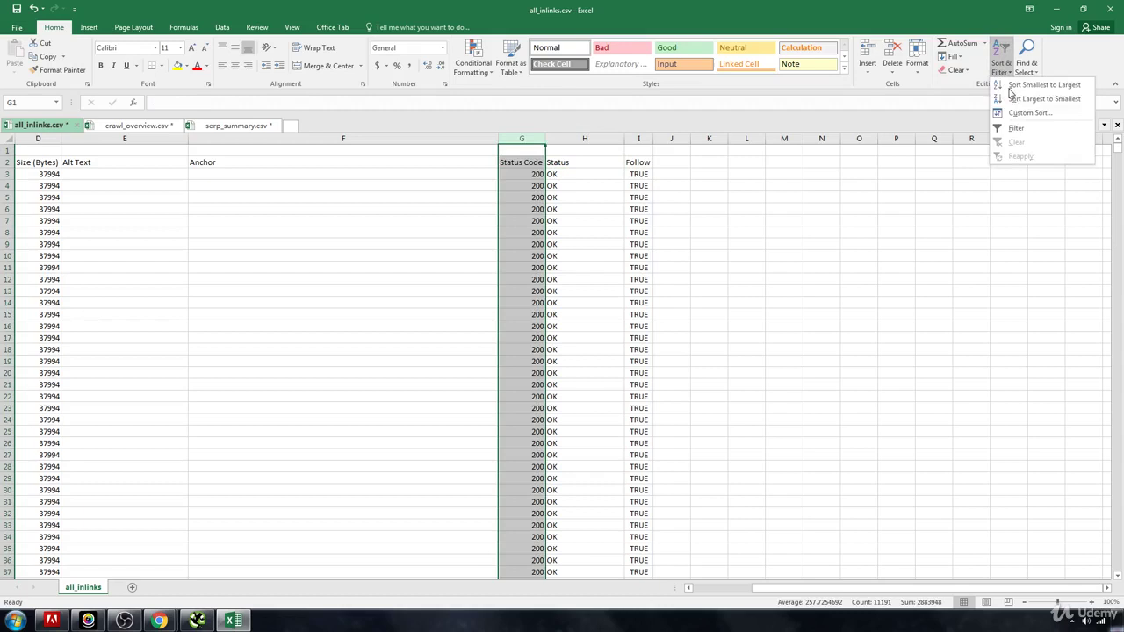
{"action": "left_click", "coordinate": [1015, 86]}
{"action": "key", "text": "Return"}
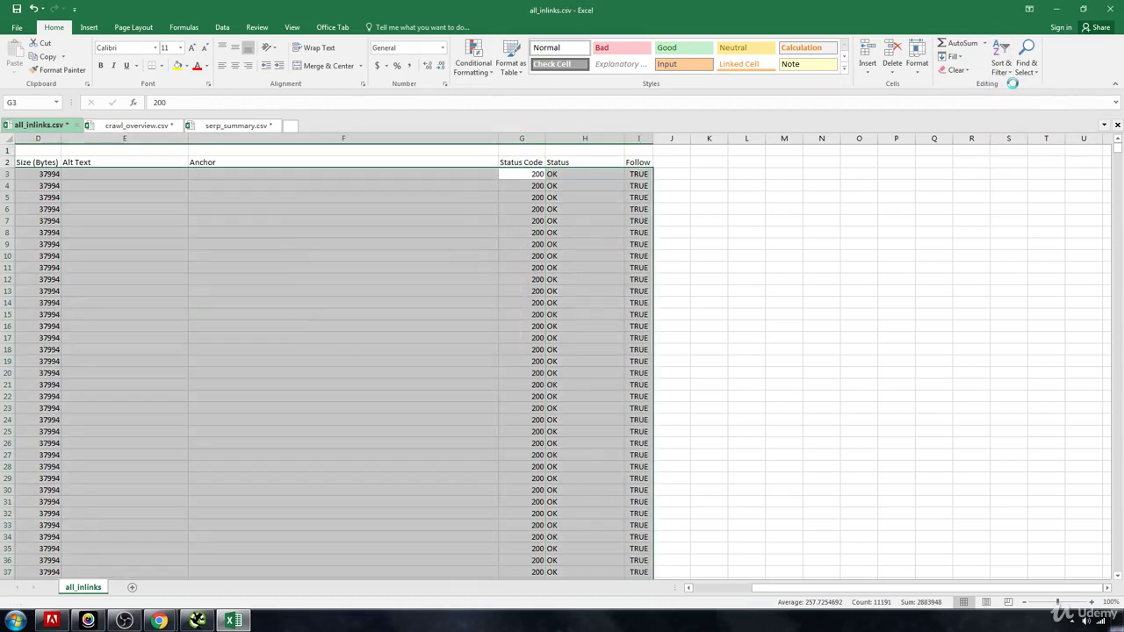
{"action": "left_click", "coordinate": [527, 173]}
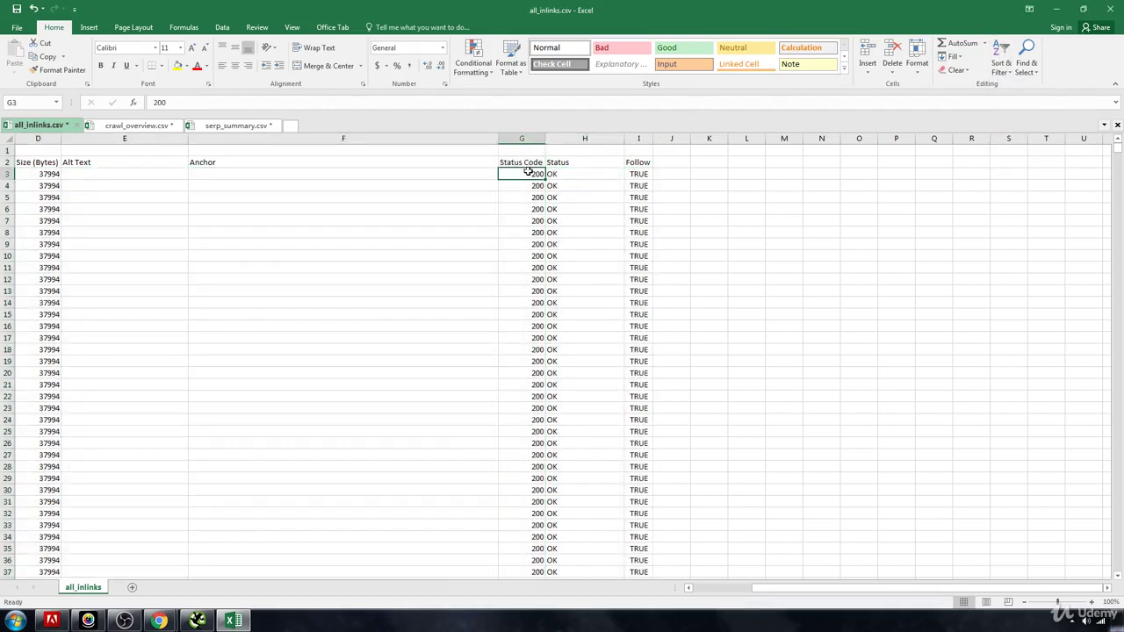
{"action": "key", "text": "ctrl+Down"}
{"action": "scroll", "coordinate": [540, 226], "scroll_direction": "up", "scroll_amount": 2}
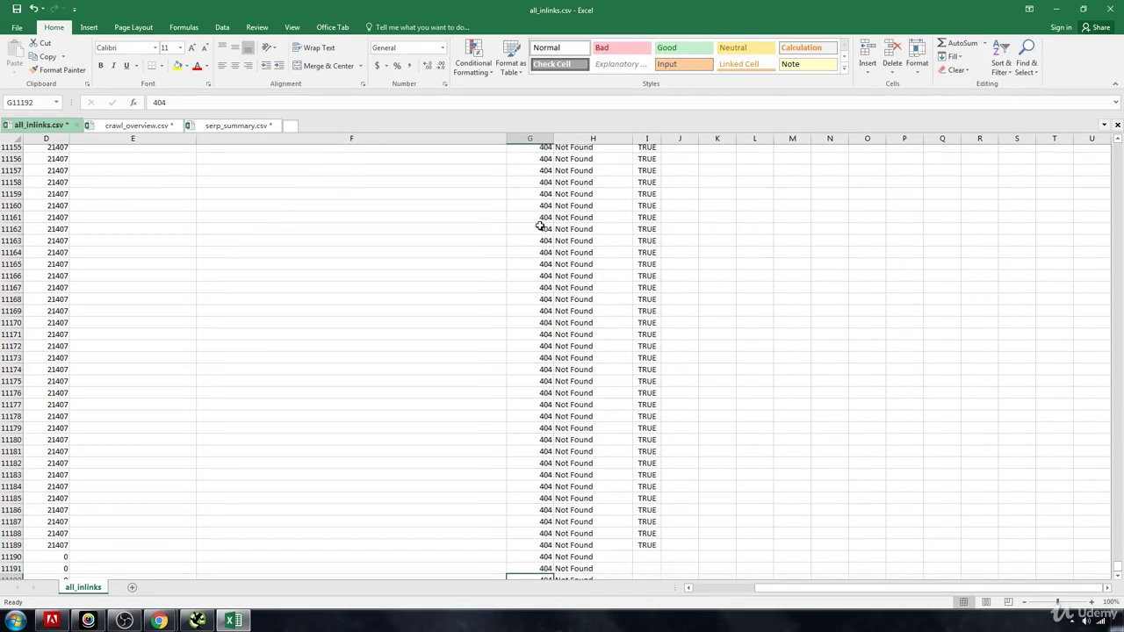
{"action": "scroll", "coordinate": [540, 226], "scroll_direction": "up", "scroll_amount": 5}
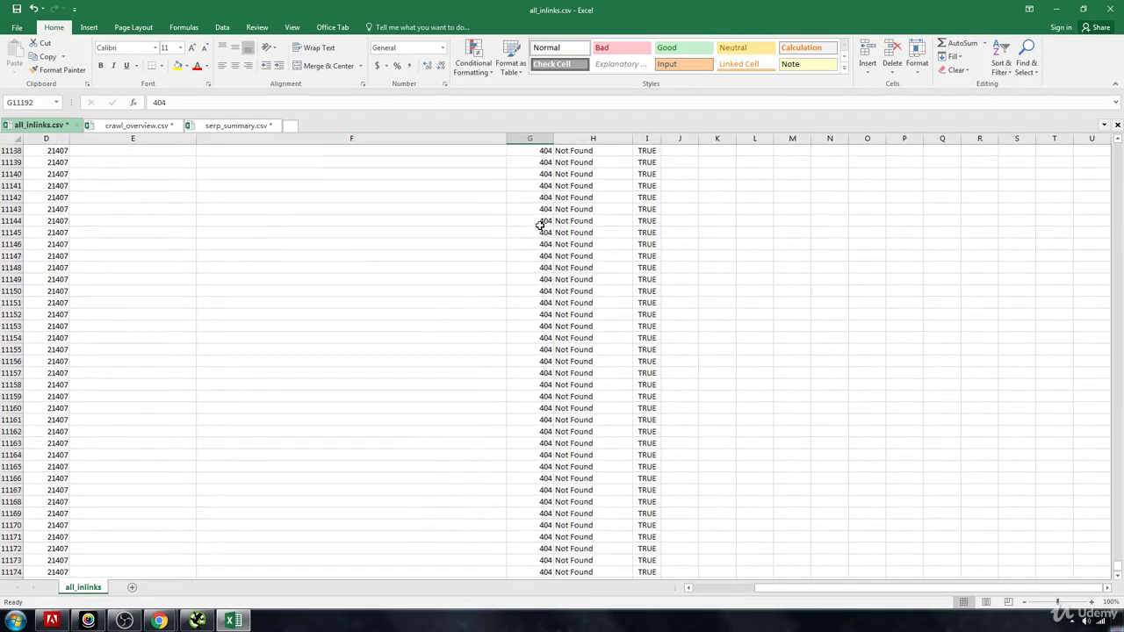
{"action": "scroll", "coordinate": [540, 226], "scroll_direction": "up", "scroll_amount": 12}
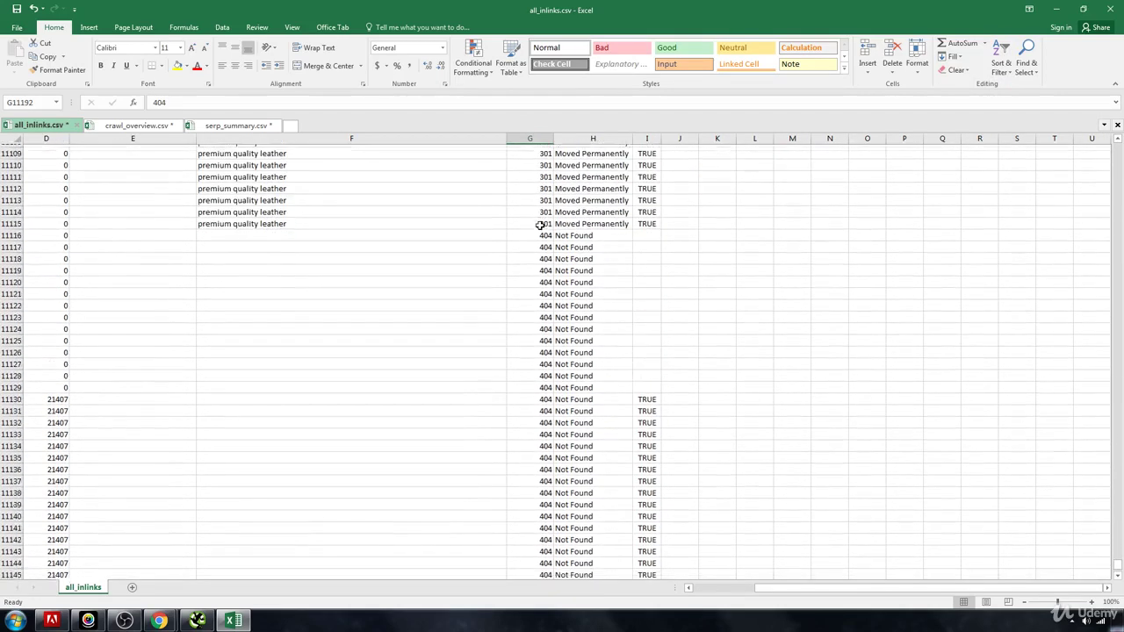
{"action": "left_click", "coordinate": [537, 348]}
{"action": "key", "text": "ctrl+shift+Down"}
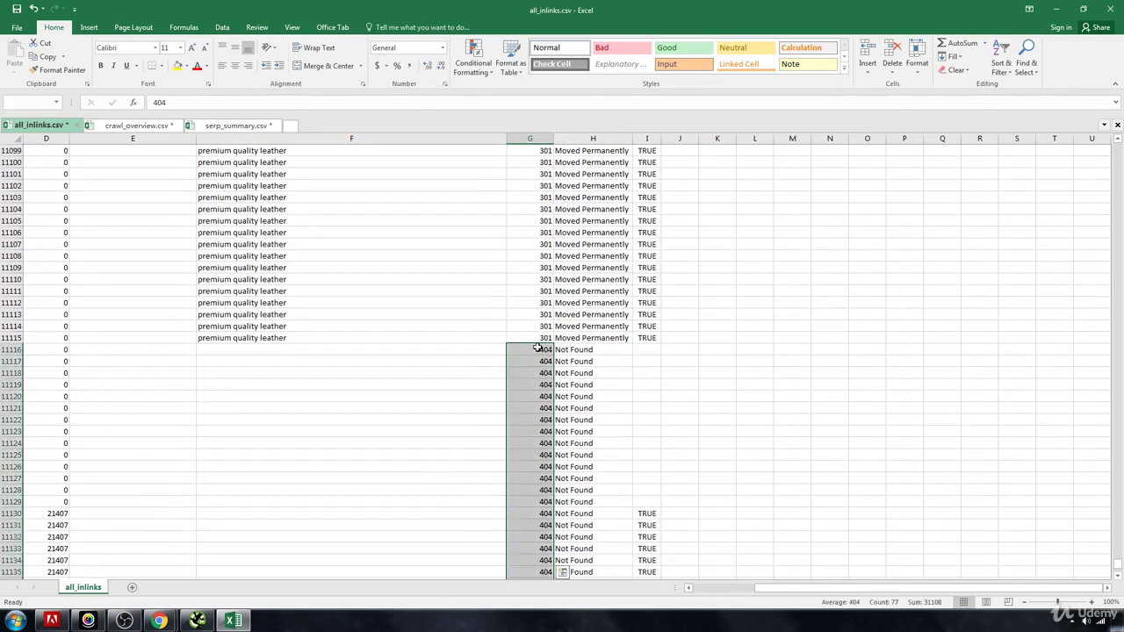
{"action": "key", "text": "ctrl+shift+Left"}
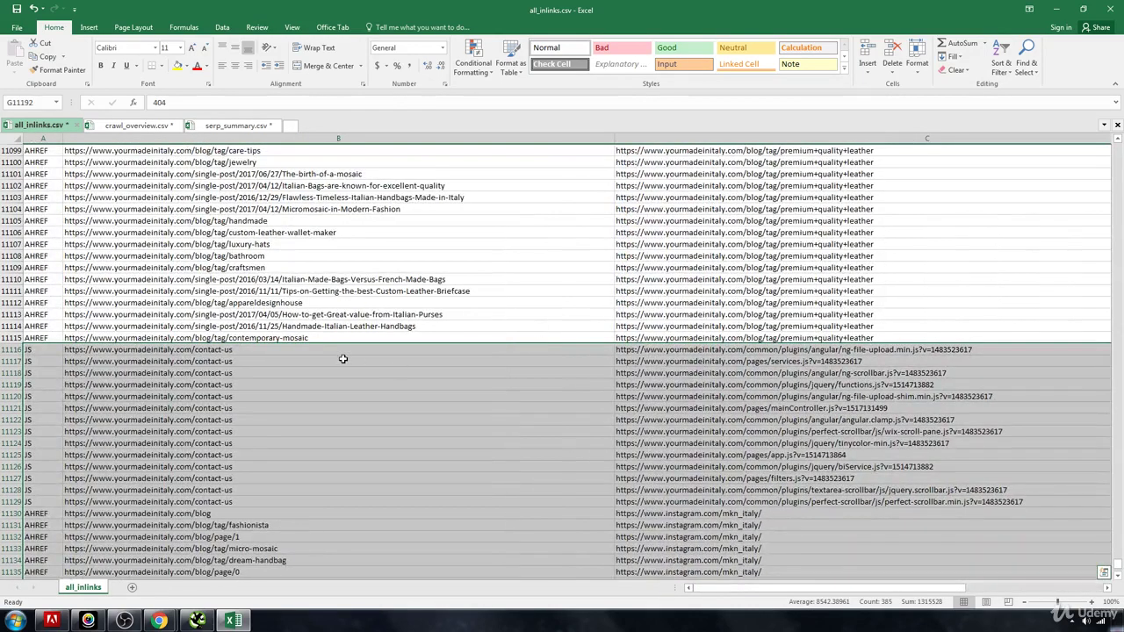
{"action": "left_click", "coordinate": [762, 351]}
{"action": "key", "text": "ctrl+shift+Down"}
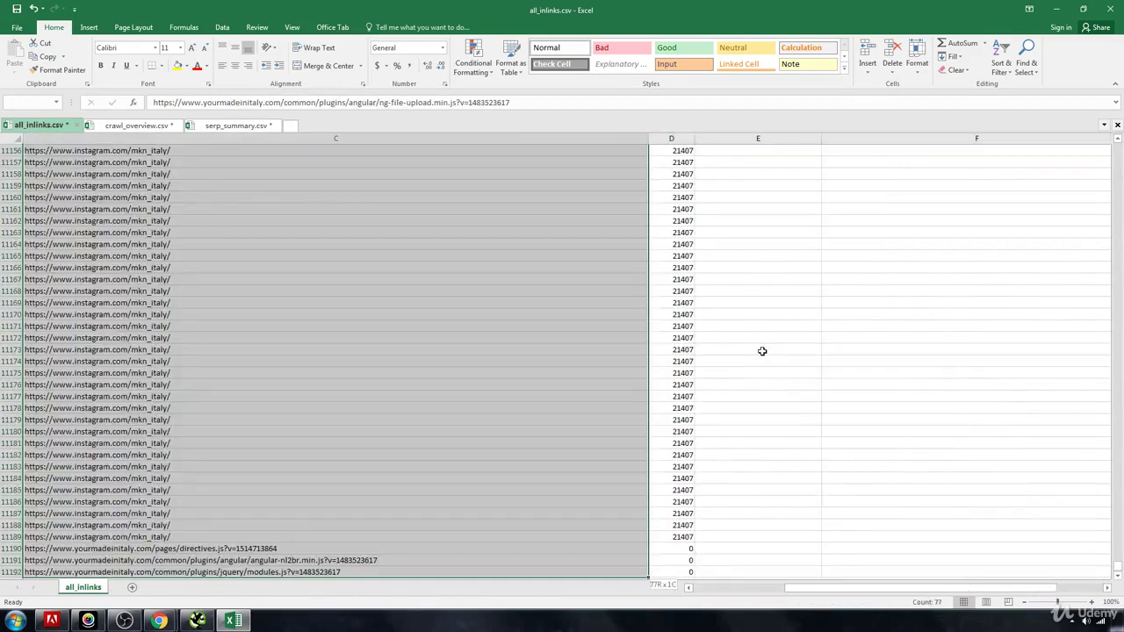
{"action": "key", "text": "ctrl+shift+Up"}
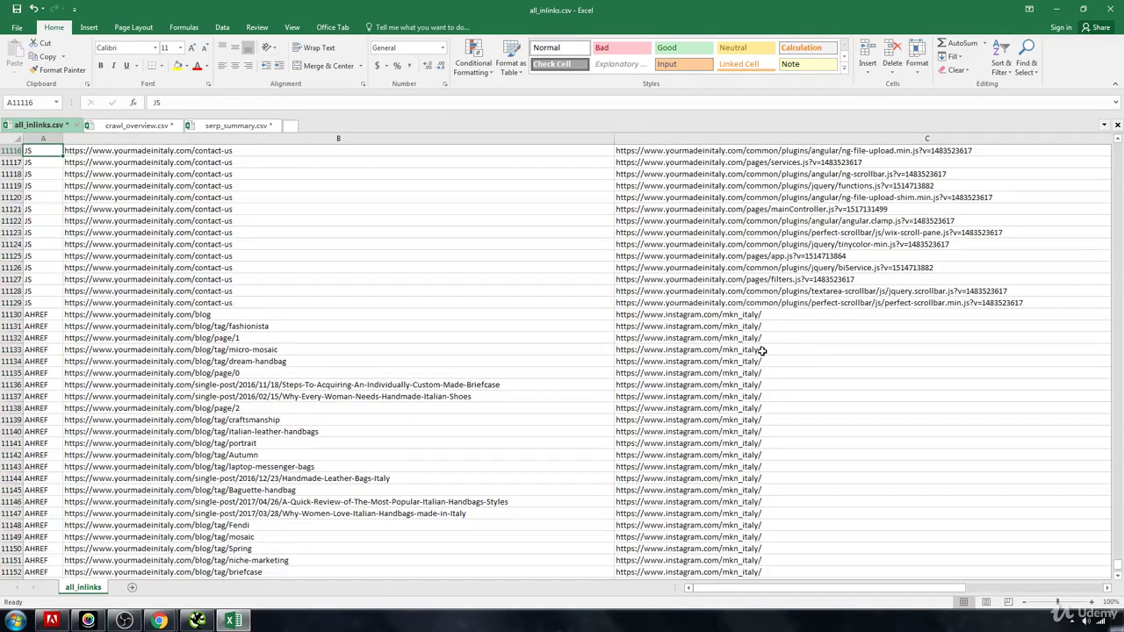
{"action": "key", "text": "Left"}
{"action": "key", "text": "ctrl+shift+Down"}
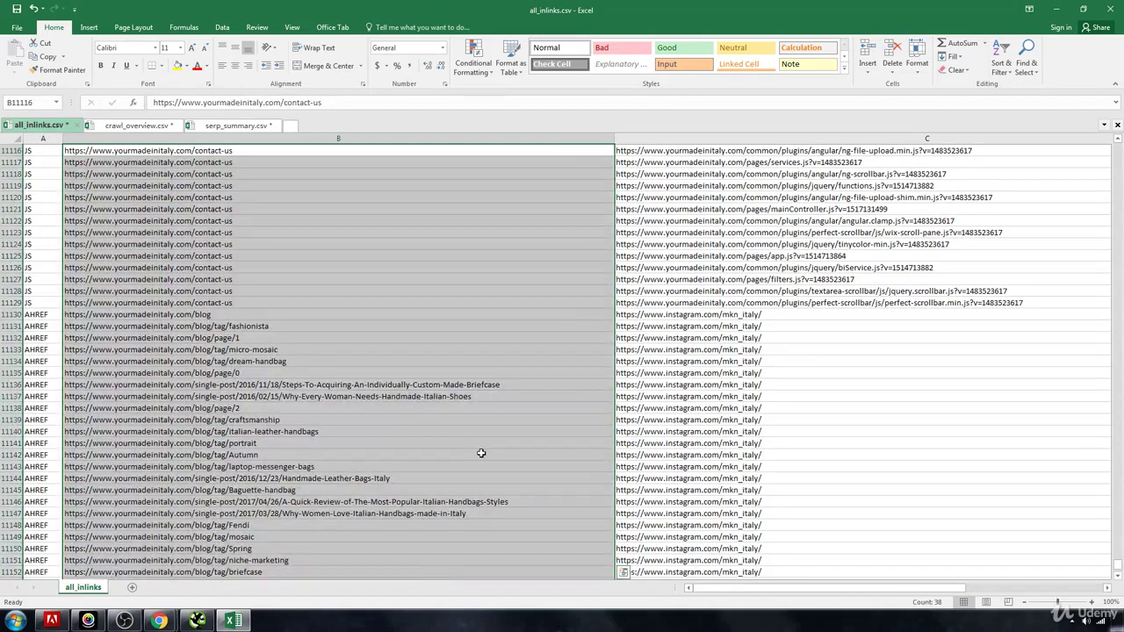
{"action": "scroll", "coordinate": [489, 416], "scroll_direction": "up", "scroll_amount": 3}
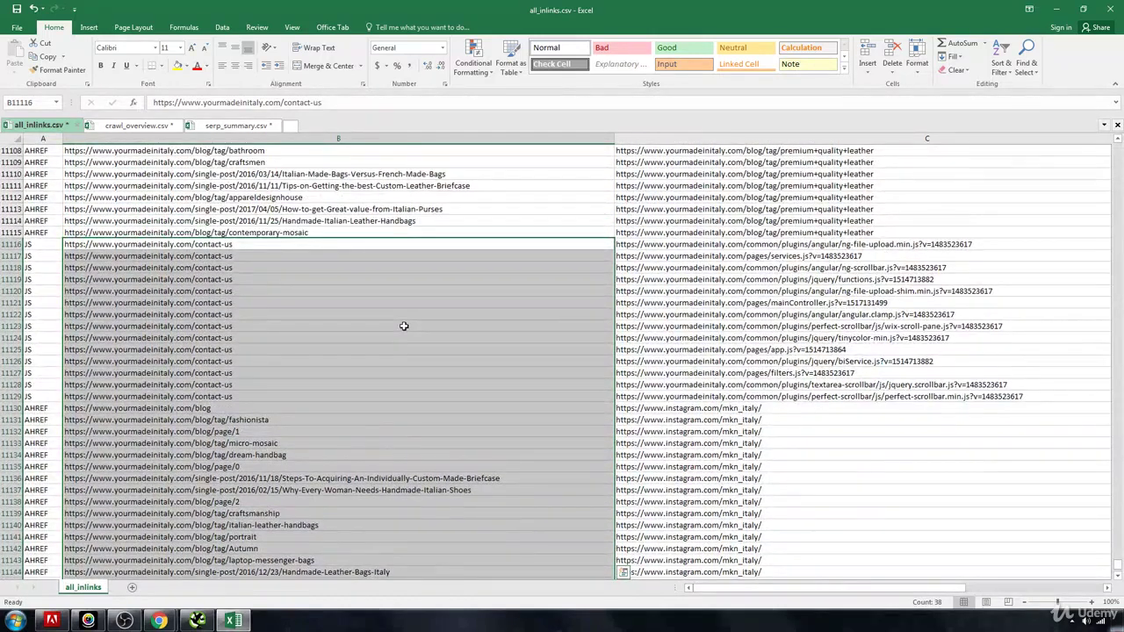
{"action": "key", "text": "Right"}
{"action": "key", "text": "Left"}
{"action": "key", "text": "Right"}
{"action": "key", "text": "Right"}
{"action": "key", "text": "Right"}
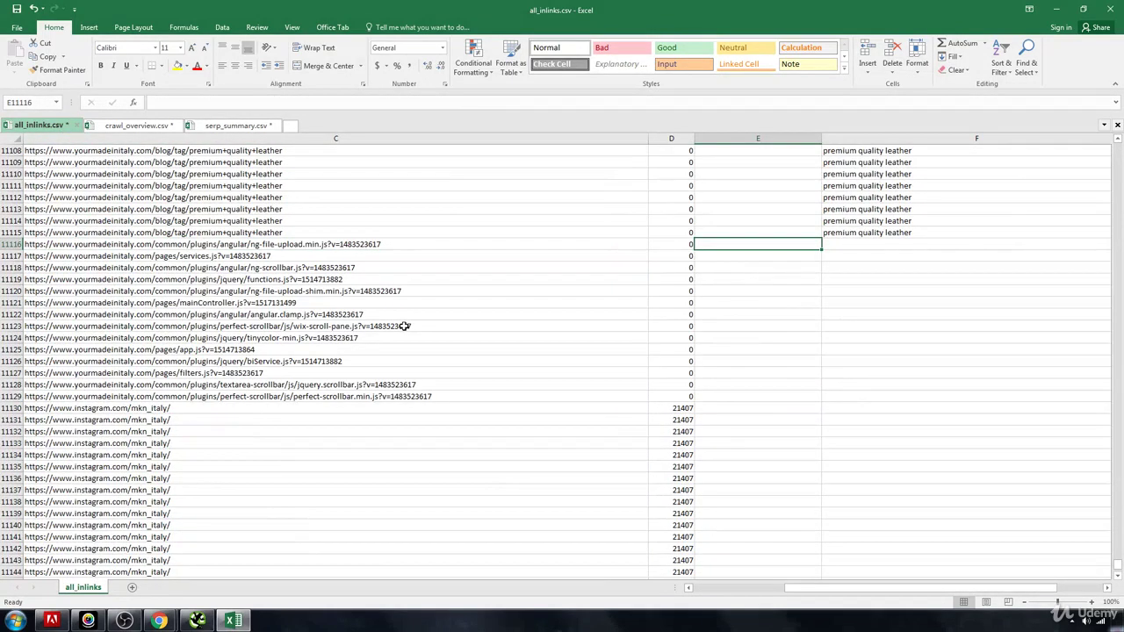
{"action": "key", "text": "Right"}
{"action": "key", "text": "Right"}
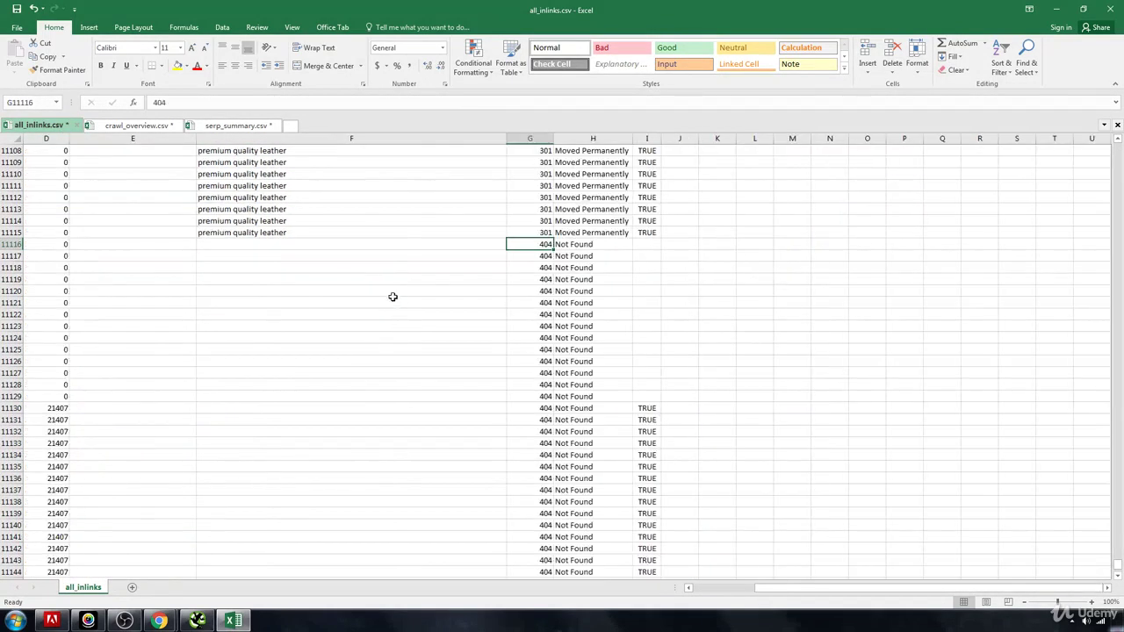
{"action": "key", "text": "Left"}
{"action": "key", "text": "Left"}
{"action": "key", "text": "Left"}
{"action": "key", "text": "Left"}
{"action": "key", "text": "Left"}
{"action": "key", "text": "Left"}
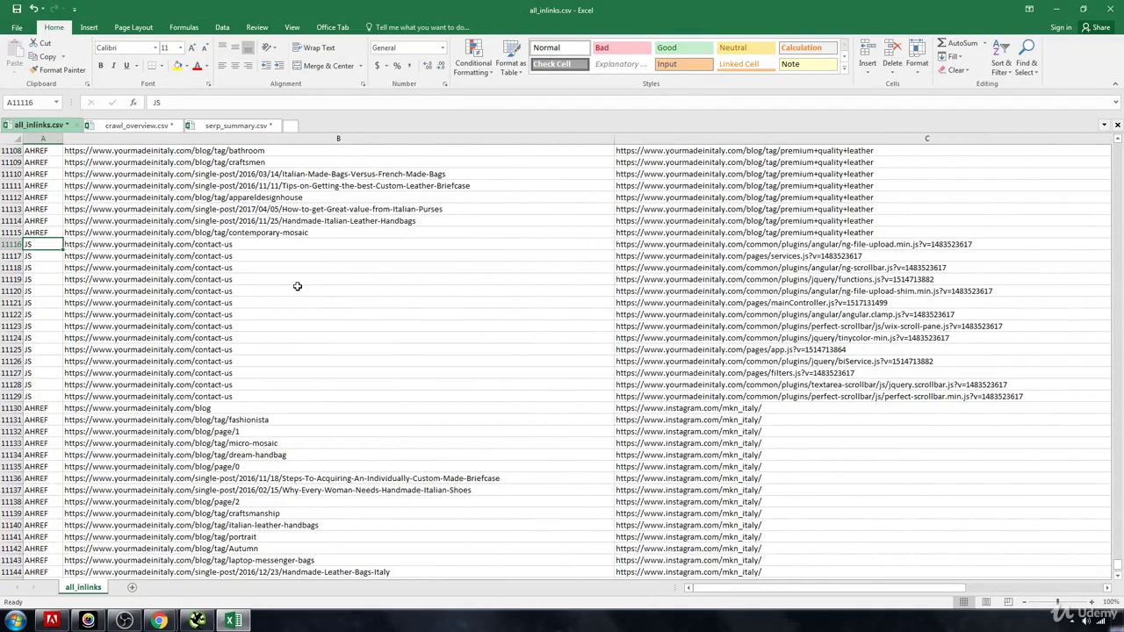
{"action": "key", "text": "ctrl+Home"}
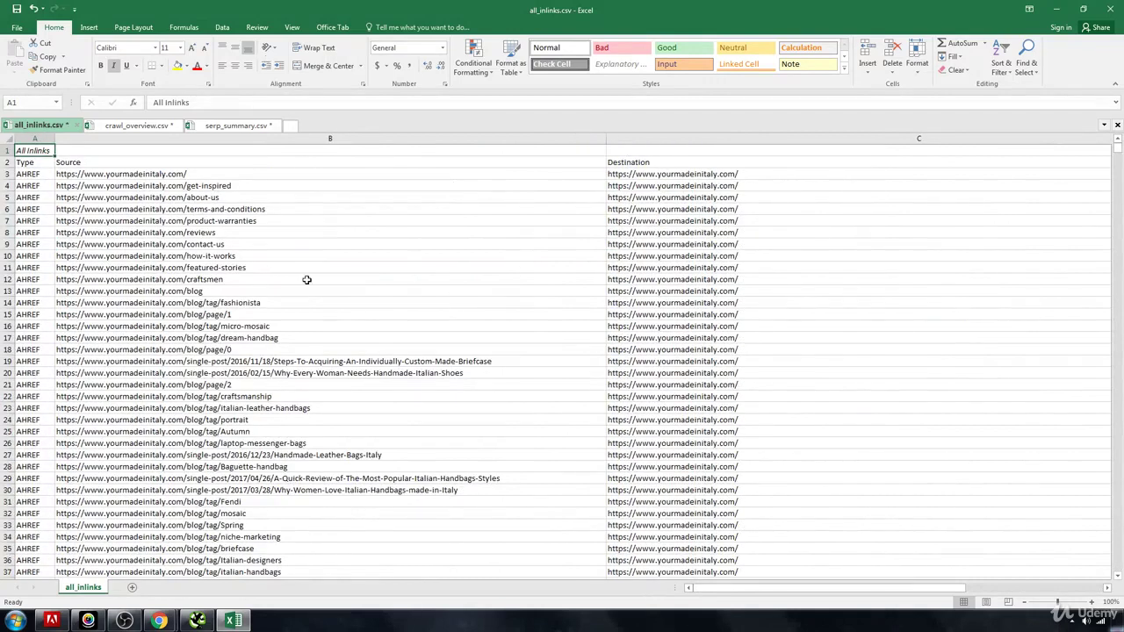
Step: Switch to the SEO Spider and open its Reports menu
{"action": "left_click", "coordinate": [196, 621]}
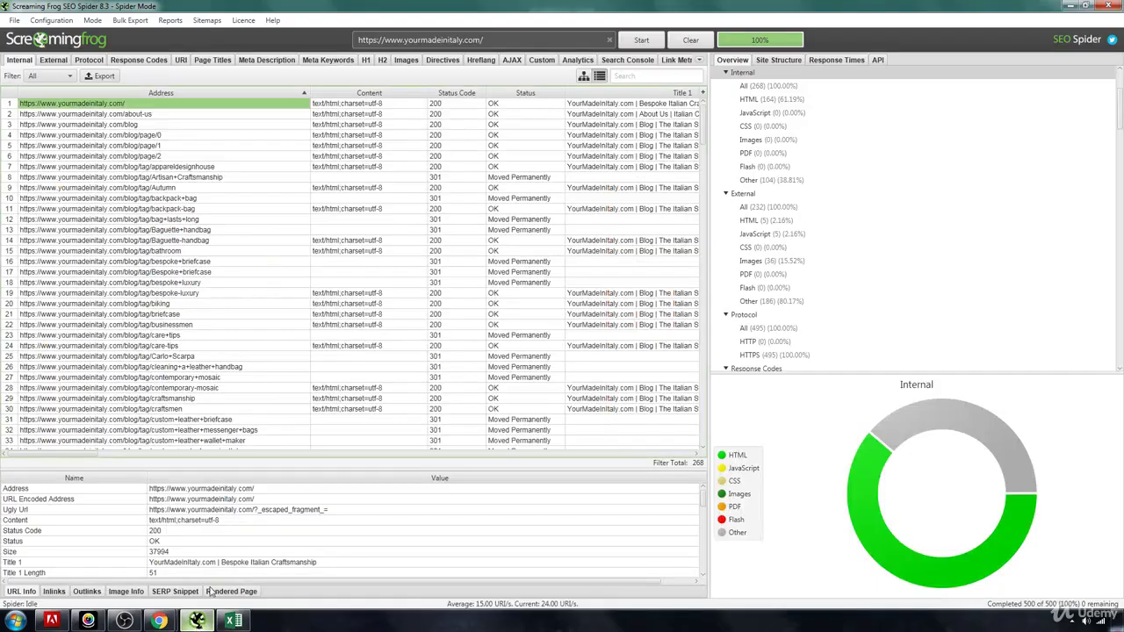
{"action": "left_click", "coordinate": [170, 21]}
{"action": "left_click", "coordinate": [171, 21]}
{"action": "left_click", "coordinate": [171, 21]}
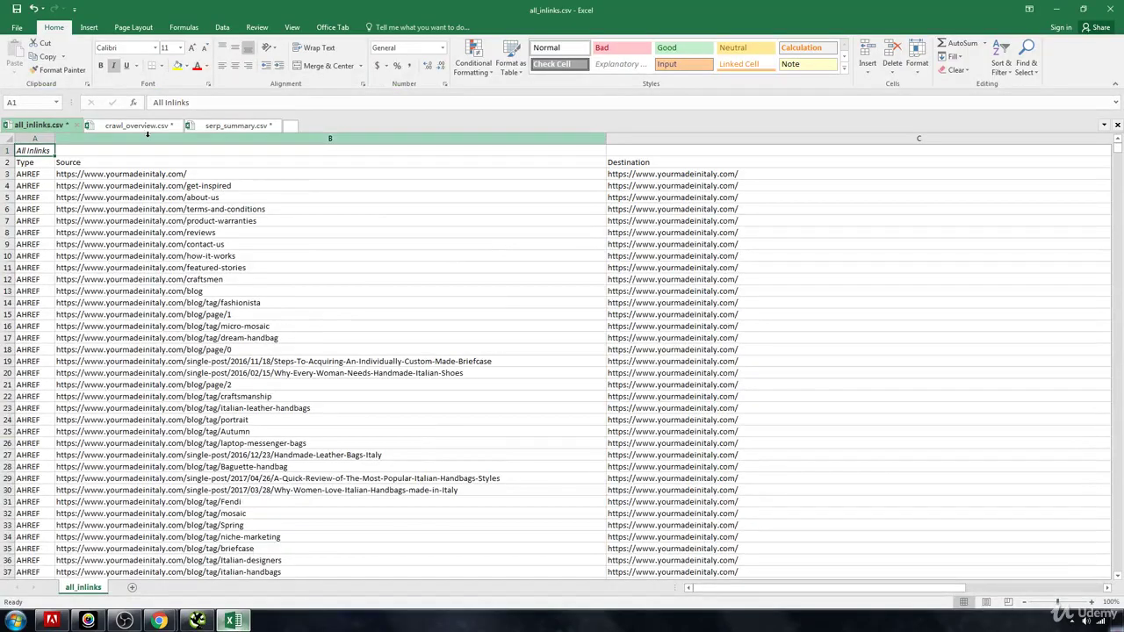
Step: Read through the crawl_overview sheet: 500 URIs encountered, 268 internal and 232 external
{"action": "left_click", "coordinate": [143, 126]}
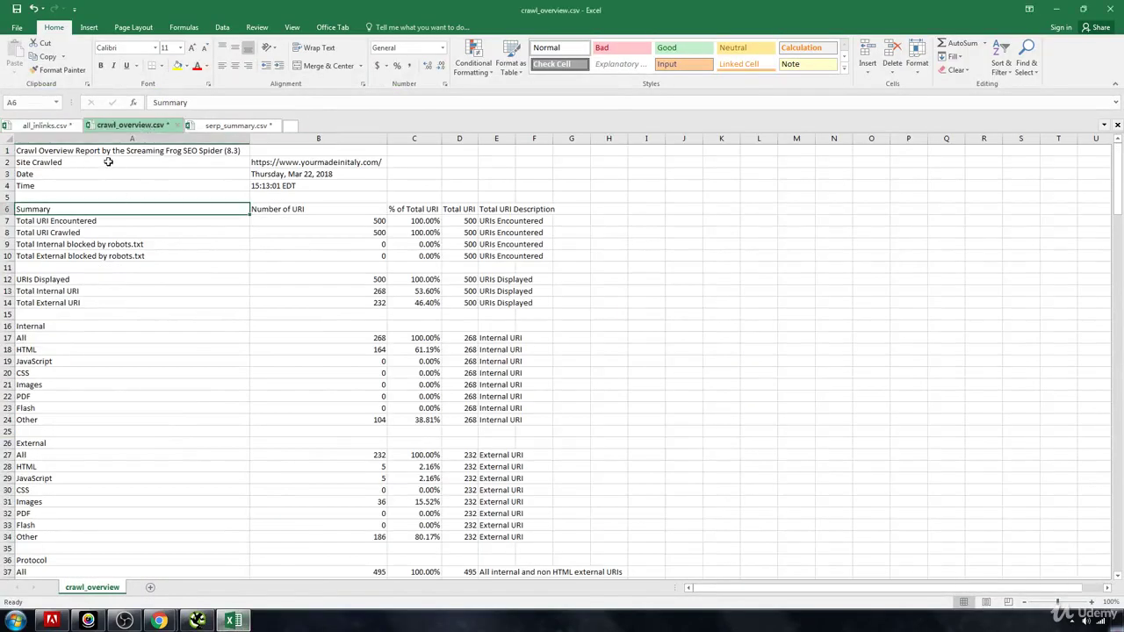
{"action": "scroll", "coordinate": [134, 187], "scroll_direction": "down", "scroll_amount": 12}
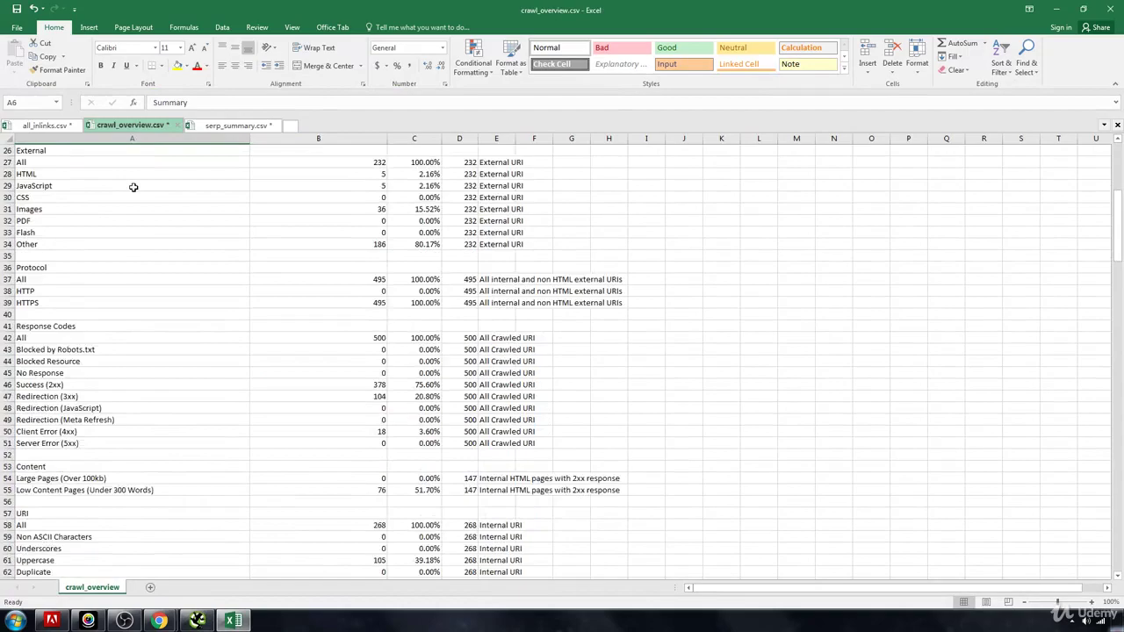
{"action": "scroll", "coordinate": [133, 187], "scroll_direction": "down", "scroll_amount": 20}
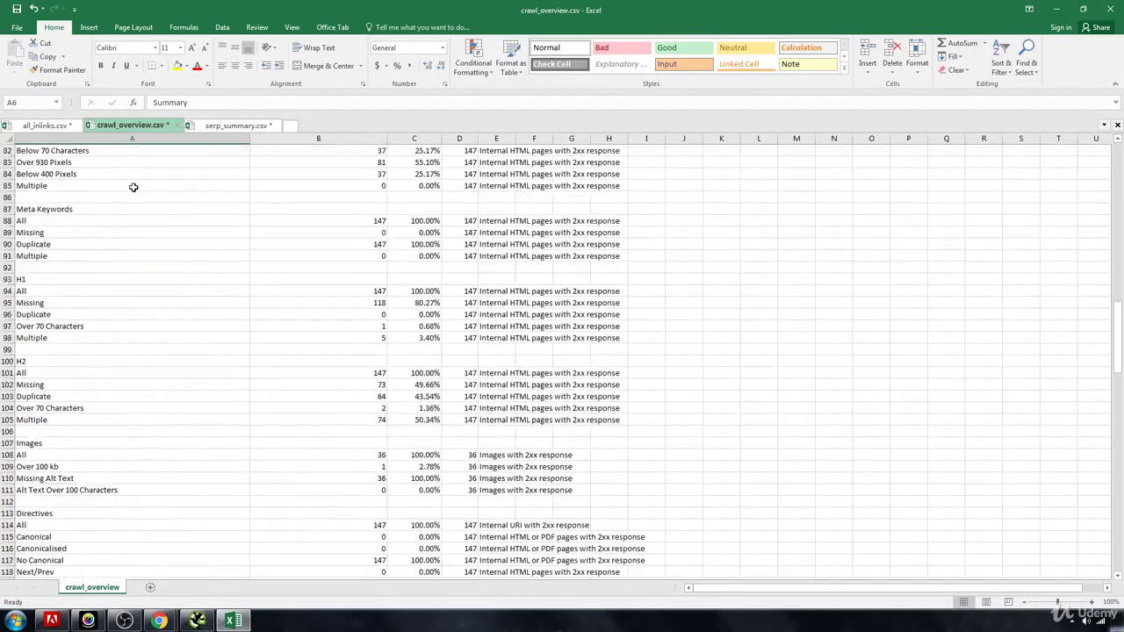
{"action": "scroll", "coordinate": [134, 187], "scroll_direction": "down", "scroll_amount": 20}
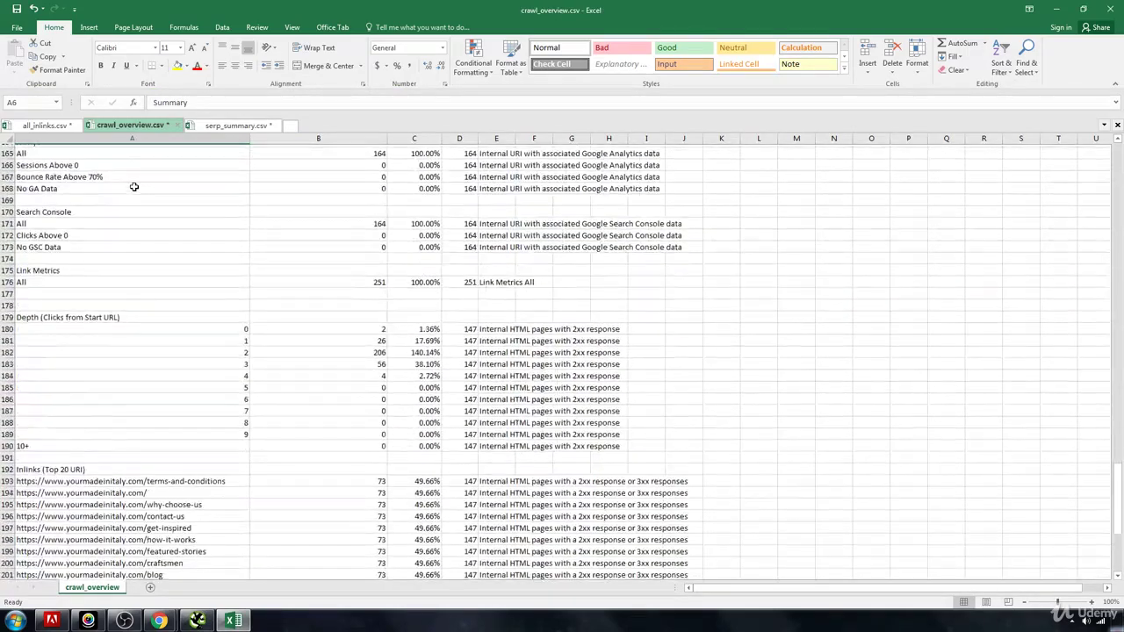
{"action": "scroll", "coordinate": [133, 187], "scroll_direction": "down", "scroll_amount": 7}
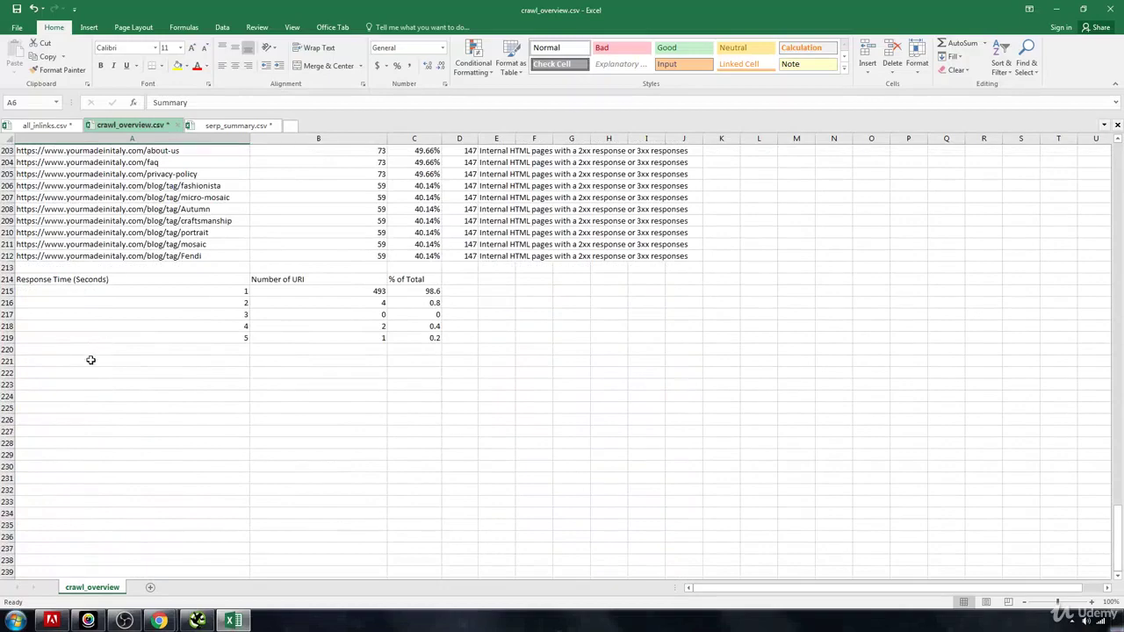
{"action": "left_click", "coordinate": [87, 336]}
{"action": "key", "text": "Up"}
{"action": "key", "text": "Up"}
{"action": "key", "text": "Up"}
{"action": "key", "text": "Up"}
{"action": "key", "text": "Up"}
{"action": "key", "text": "Up"}
{"action": "key", "text": "Up"}
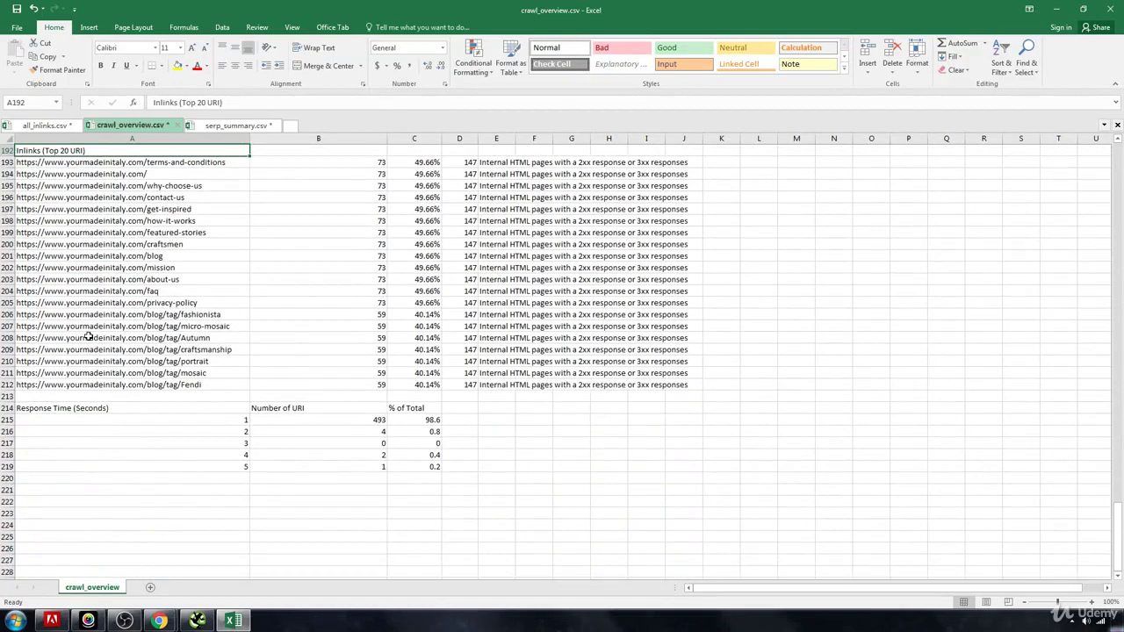
{"action": "key", "text": "Up"}
{"action": "key", "text": "Up"}
{"action": "key", "text": "Up"}
{"action": "key", "text": "Up"}
{"action": "key", "text": "Up"}
{"action": "key", "text": "Up"}
{"action": "key", "text": "Up"}
{"action": "key", "text": "Up"}
{"action": "key", "text": "Up"}
{"action": "key", "text": "Up"}
{"action": "key", "text": "Up"}
{"action": "key", "text": "Up"}
{"action": "key", "text": "Up"}
{"action": "key", "text": "Up"}
{"action": "key", "text": "Up"}
{"action": "key", "text": "Up"}
{"action": "key", "text": "Up"}
{"action": "key", "text": "Up"}
{"action": "key", "text": "Up"}
{"action": "key", "text": "Up"}
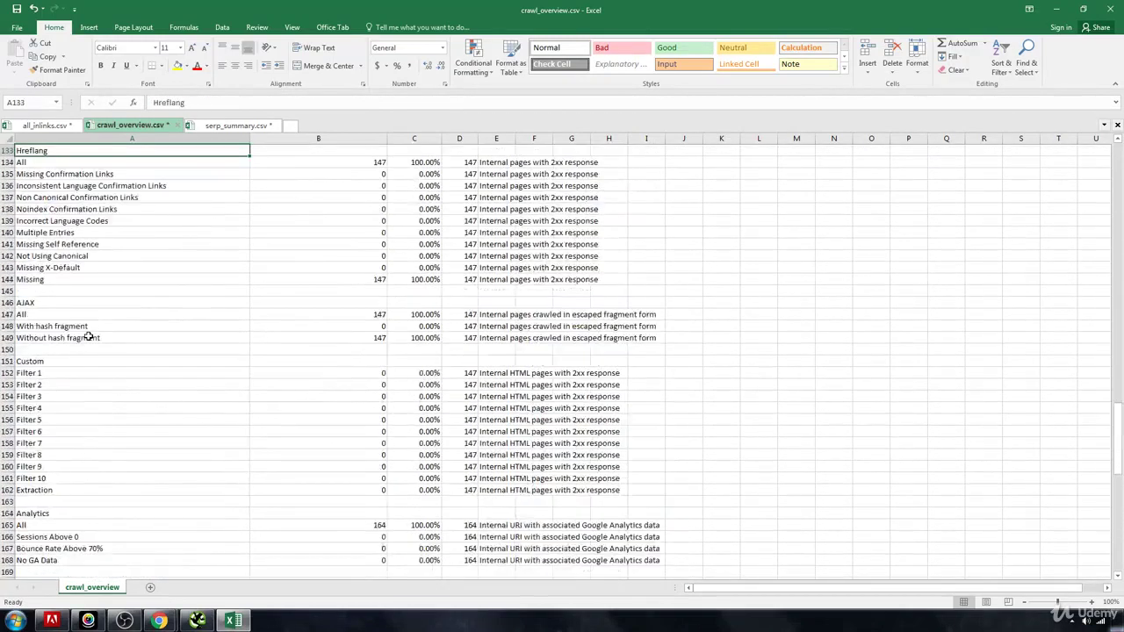
{"action": "key", "text": "Up"}
{"action": "key", "text": "Up"}
{"action": "key", "text": "Up"}
{"action": "key", "text": "Up"}
{"action": "key", "text": "Up"}
{"action": "key", "text": "Up"}
{"action": "key", "text": "Up"}
{"action": "key", "text": "Up"}
{"action": "key", "text": "Up"}
{"action": "key", "text": "Up"}
{"action": "key", "text": "Up"}
{"action": "key", "text": "Up"}
{"action": "key", "text": "Up"}
{"action": "key", "text": "Up"}
{"action": "key", "text": "Up"}
{"action": "key", "text": "Up"}
{"action": "key", "text": "Up"}
{"action": "key", "text": "Up"}
{"action": "key", "text": "Up"}
{"action": "key", "text": "Up"}
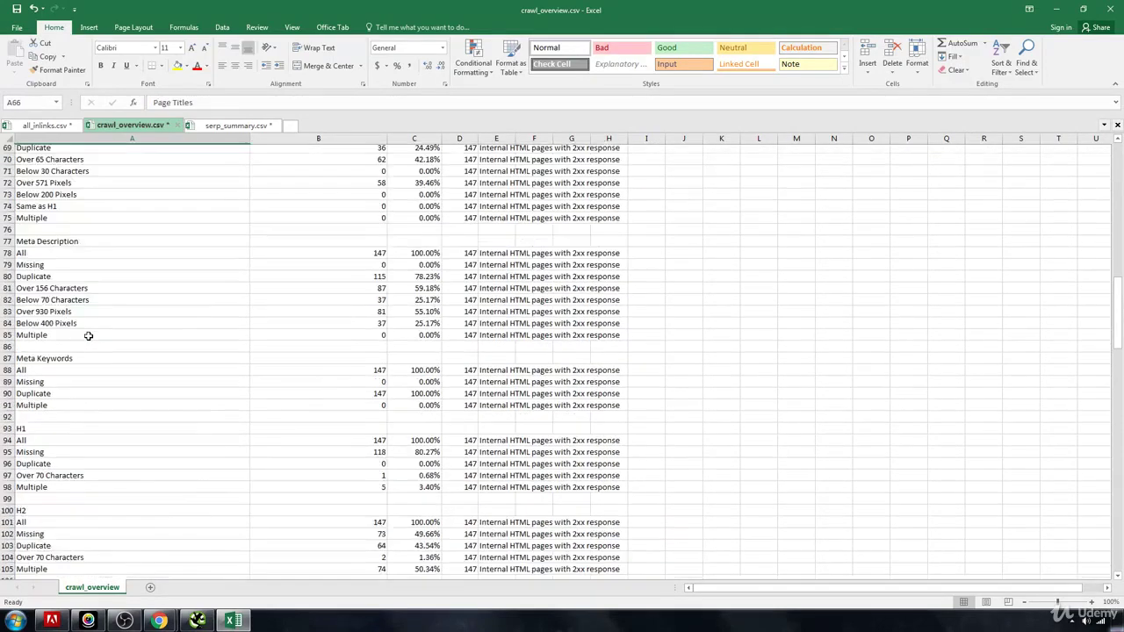
{"action": "key", "text": "Up"}
{"action": "key", "text": "Up"}
{"action": "key", "text": "Up"}
{"action": "key", "text": "Up"}
{"action": "key", "text": "Up"}
{"action": "key", "text": "Up"}
{"action": "key", "text": "Up"}
{"action": "key", "text": "Up"}
{"action": "key", "text": "Up"}
{"action": "key", "text": "Up"}
{"action": "key", "text": "Up"}
{"action": "key", "text": "Up"}
{"action": "key", "text": "Up"}
{"action": "key", "text": "Up"}
{"action": "key", "text": "Up"}
{"action": "key", "text": "Up"}
{"action": "key", "text": "Up"}
{"action": "key", "text": "Up"}
{"action": "key", "text": "Up"}
{"action": "key", "text": "Up"}
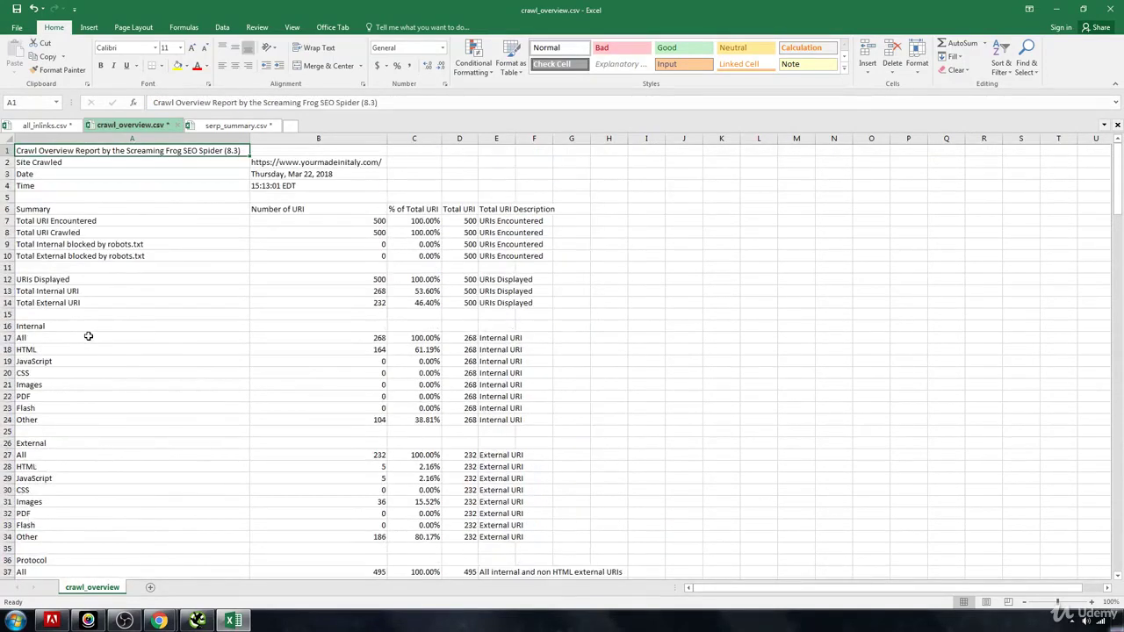
Step: Choose Reports > SERP Summary in the SEO Spider
{"action": "left_click", "coordinate": [197, 619]}
{"action": "left_click", "coordinate": [174, 21]}
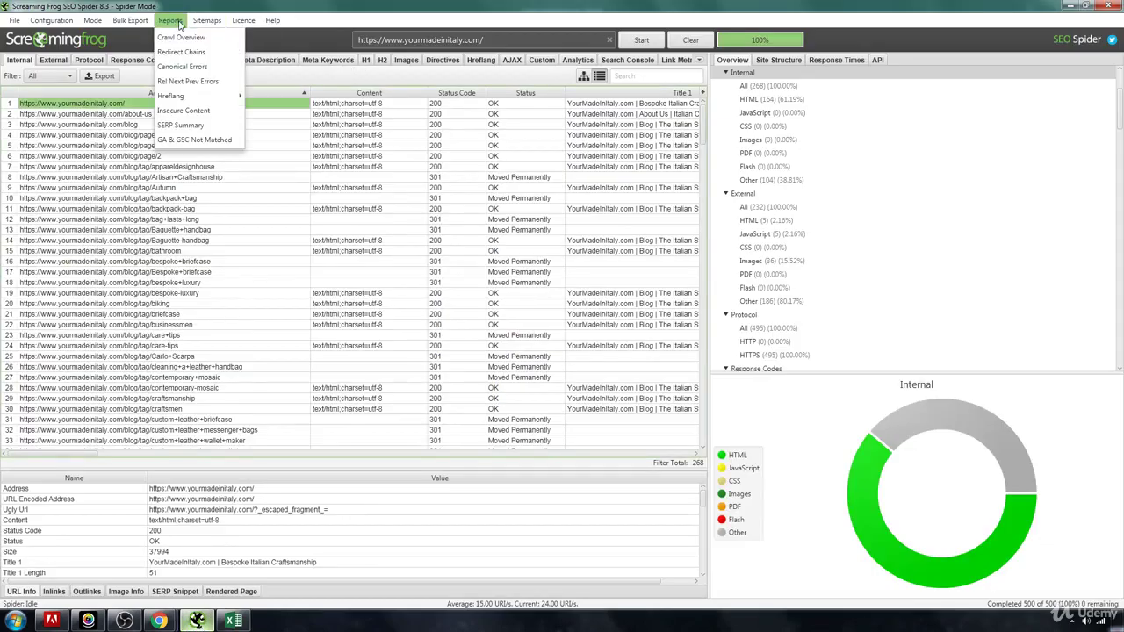
{"action": "left_click", "coordinate": [179, 22]}
{"action": "left_click", "coordinate": [171, 20]}
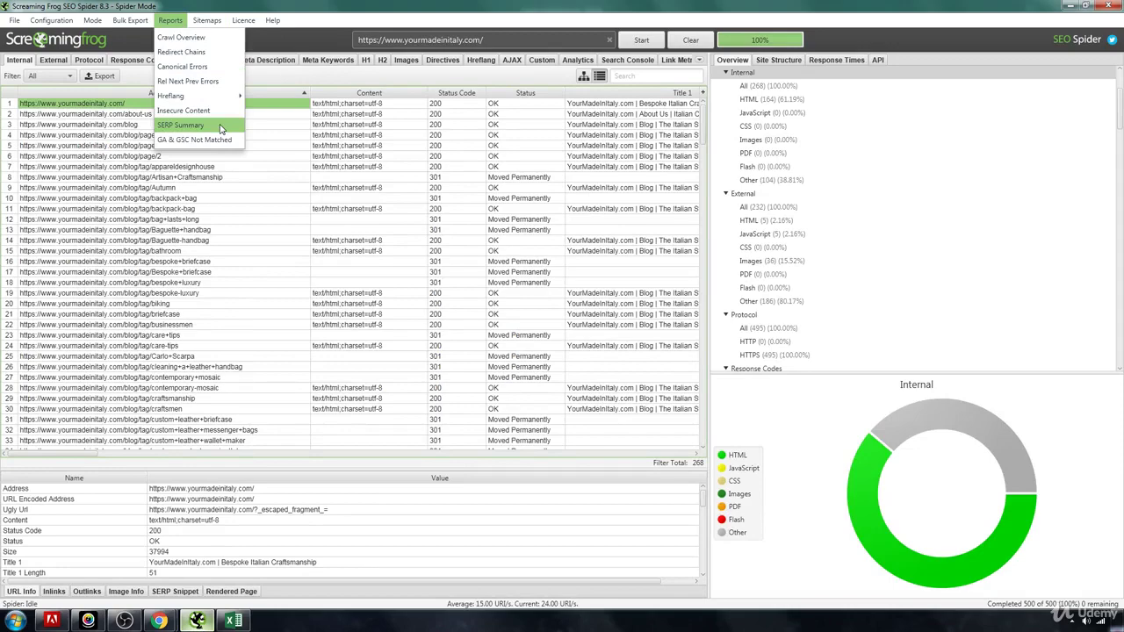
{"action": "left_click", "coordinate": [227, 177]}
Step: Inspect the first crawled URL's row, then switch over to Excel
{"action": "left_click", "coordinate": [174, 106]}
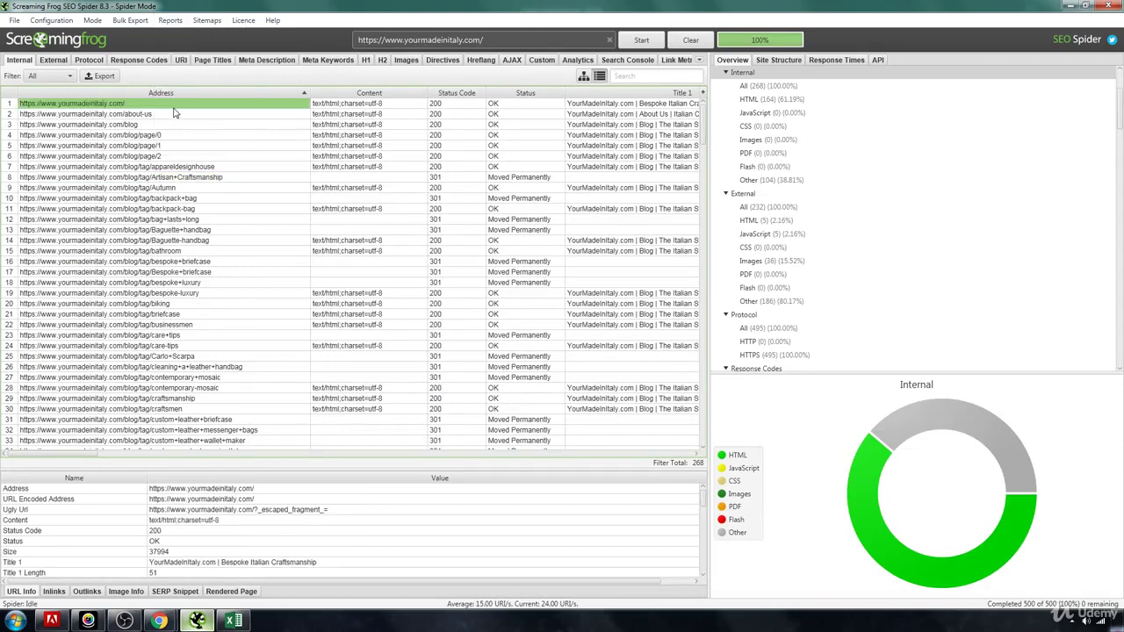
{"action": "key", "text": "Right"}
{"action": "key", "text": "Right"}
{"action": "key", "text": "Right"}
{"action": "key", "text": "Right"}
{"action": "key", "text": "Right"}
{"action": "key", "text": "Right"}
{"action": "key", "text": "Right"}
{"action": "key", "text": "Right"}
{"action": "key", "text": "Right"}
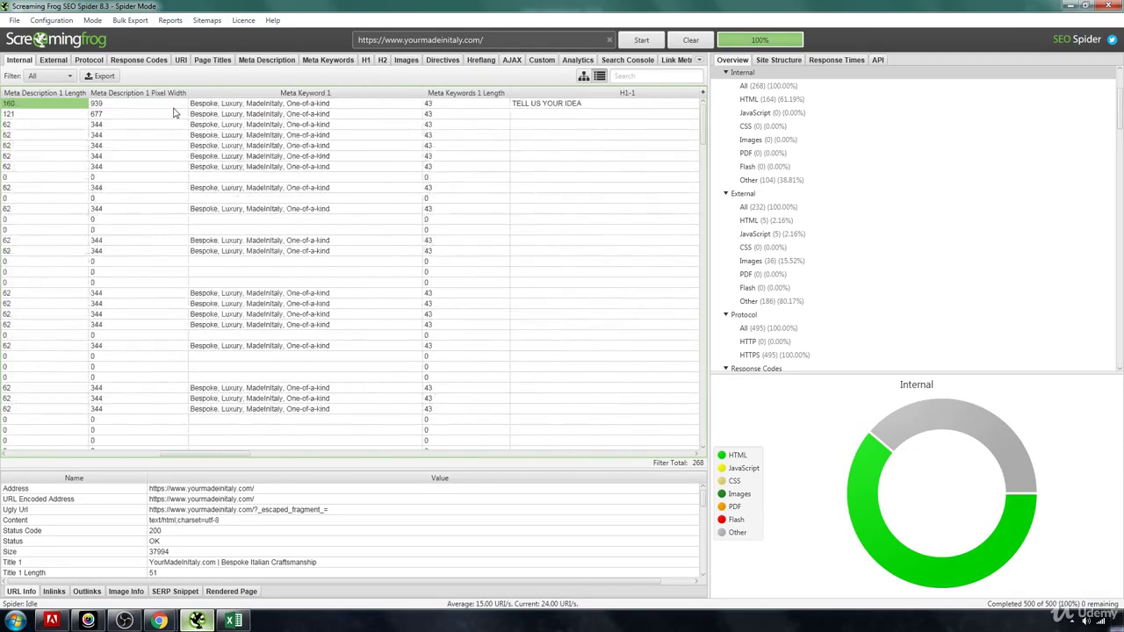
{"action": "key", "text": "Left"}
{"action": "key", "text": "Left"}
{"action": "key", "text": "Left"}
{"action": "key", "text": "Left"}
{"action": "key", "text": "Left"}
{"action": "key", "text": "Left"}
{"action": "key", "text": "Left"}
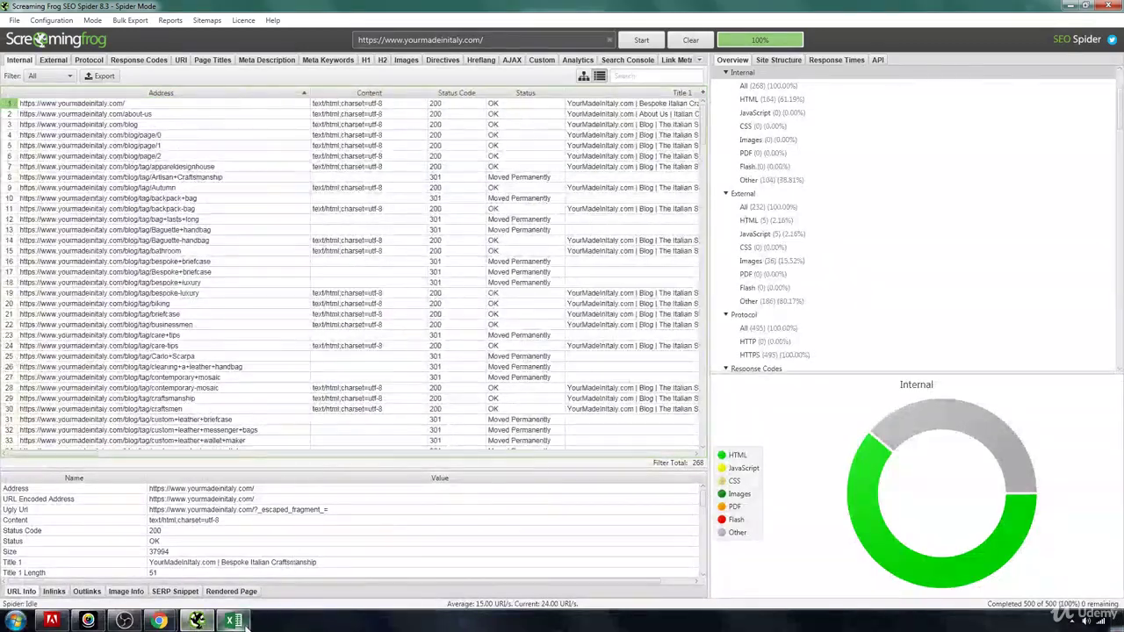
{"action": "left_click", "coordinate": [232, 621]}
Step: Step through serp_summary.csv's URL, title length and description Character Length headers, then return to Screaming Frog
{"action": "left_click", "coordinate": [235, 125]}
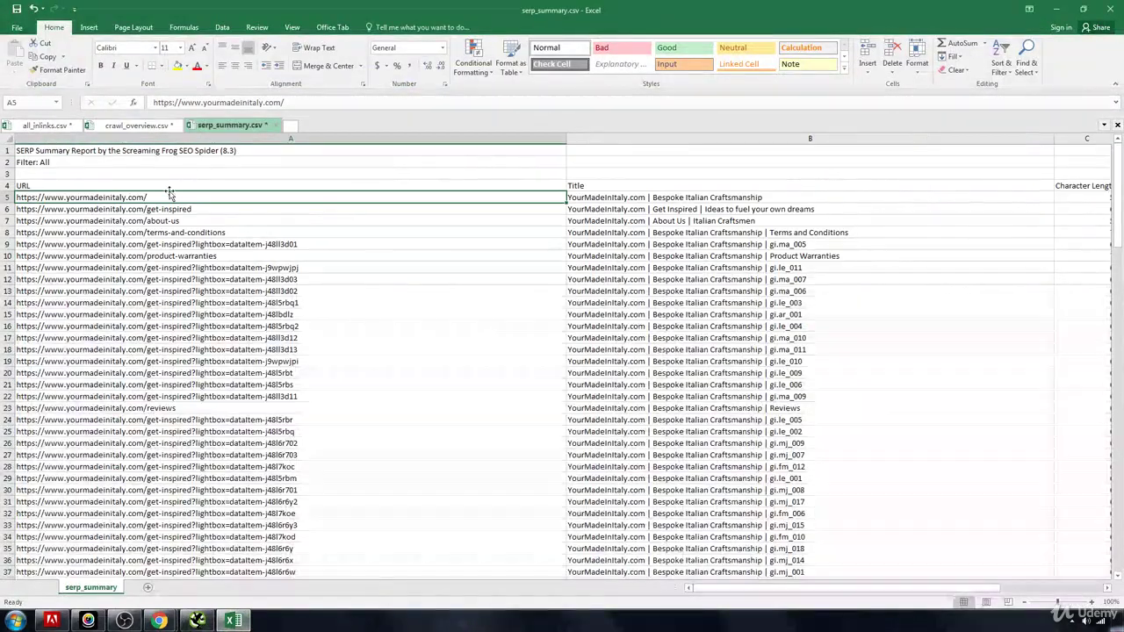
{"action": "left_click", "coordinate": [155, 182]}
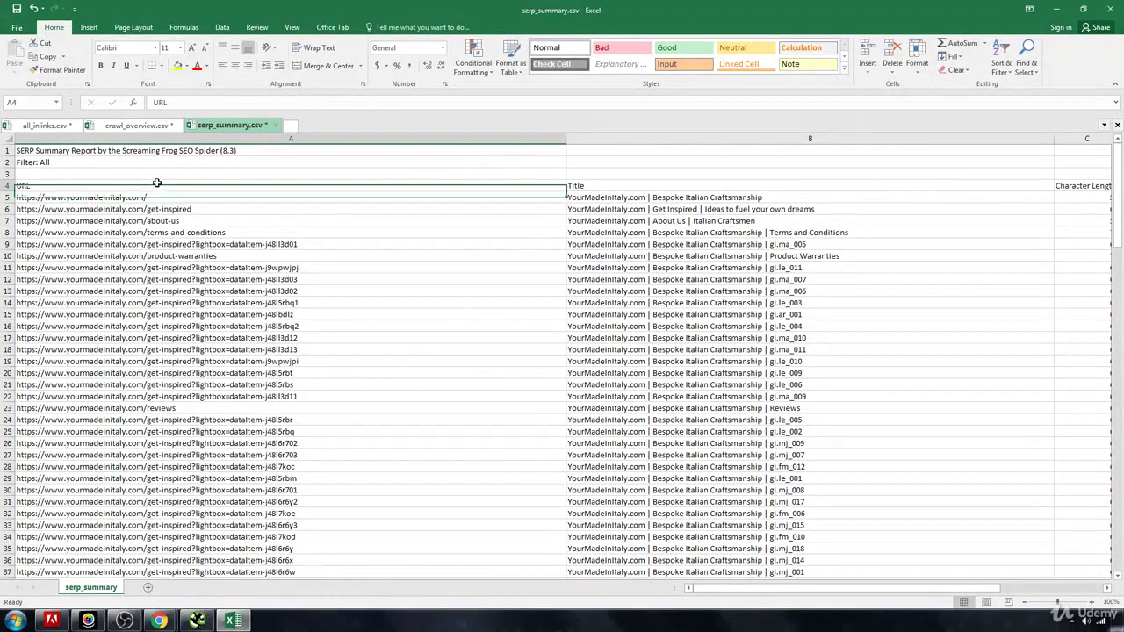
{"action": "key", "text": "Right"}
{"action": "key", "text": "Right"}
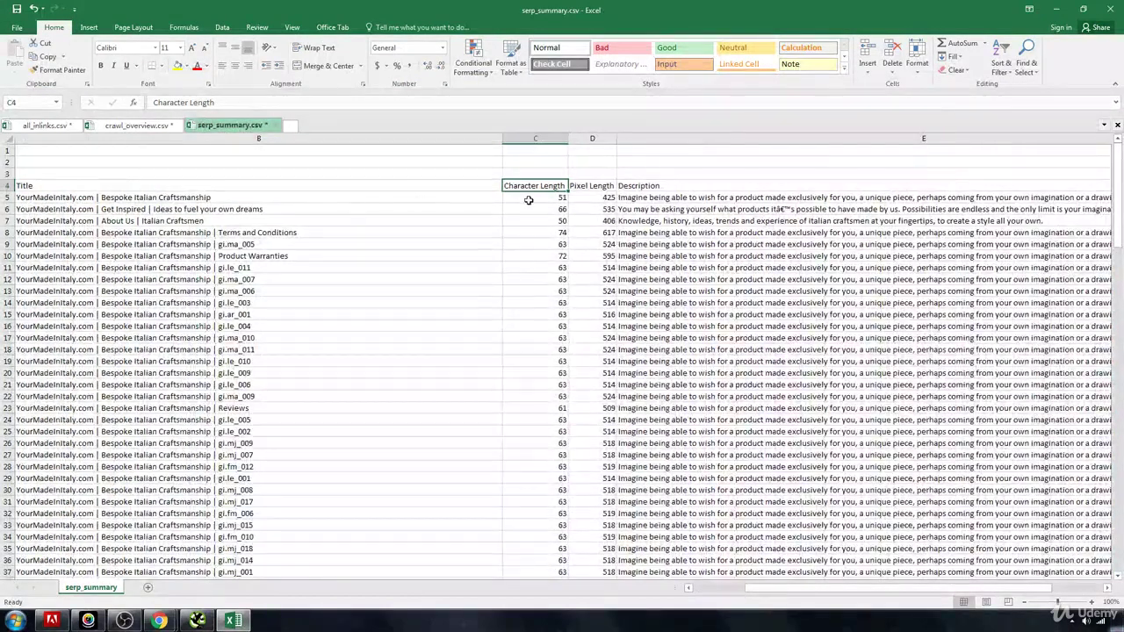
{"action": "key", "text": "Right"}
{"action": "key", "text": "Right"}
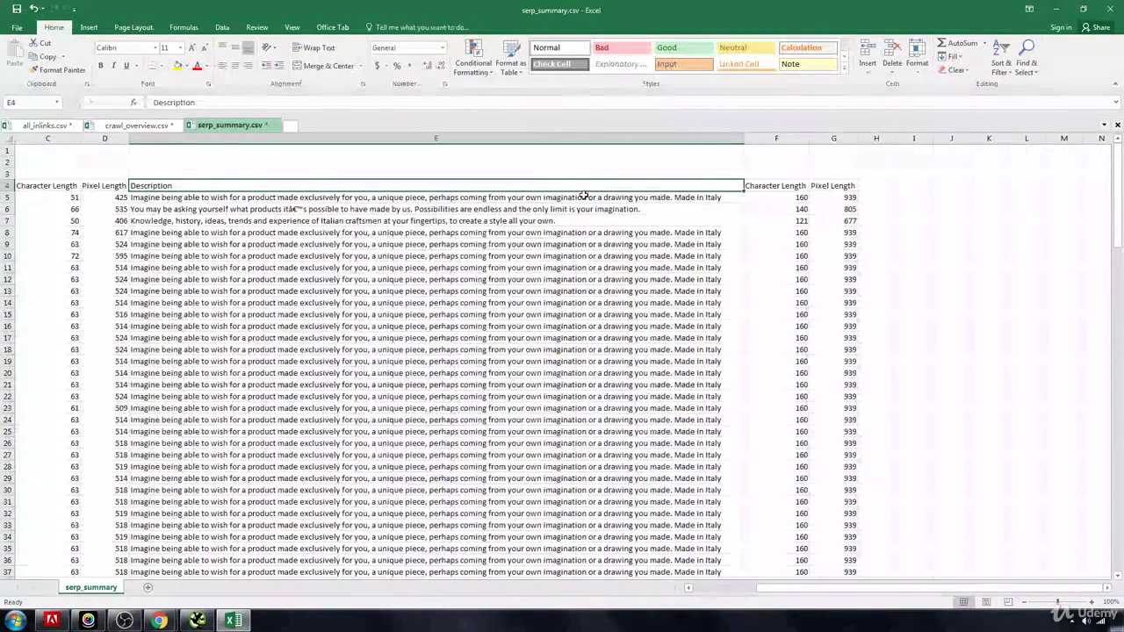
{"action": "key", "text": "Right"}
{"action": "key", "text": "Right"}
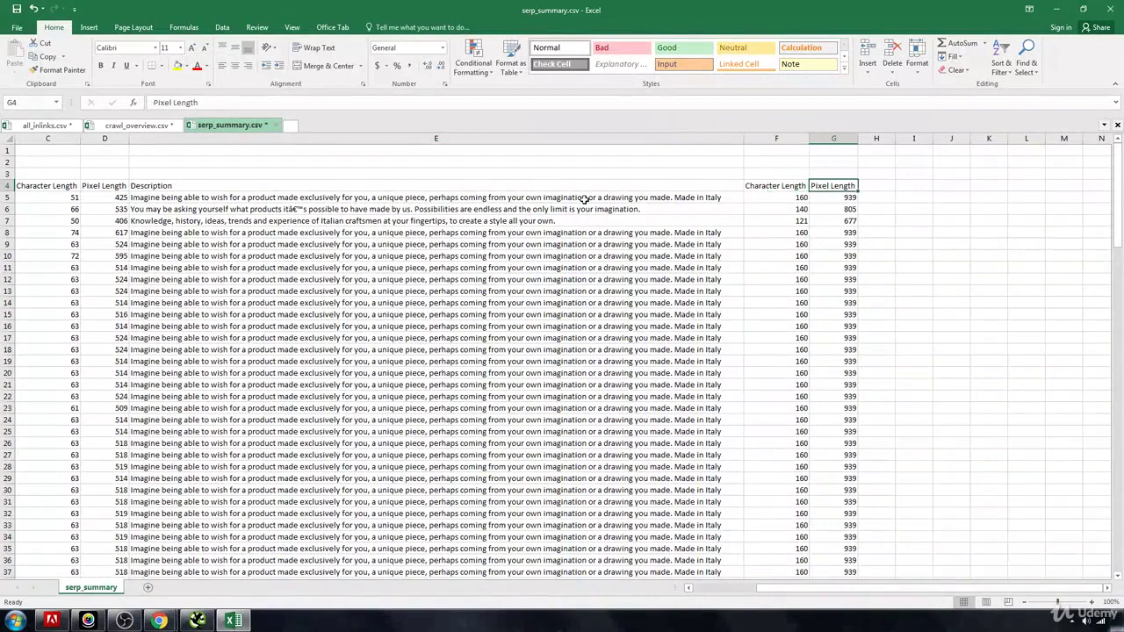
{"action": "key", "text": "Home"}
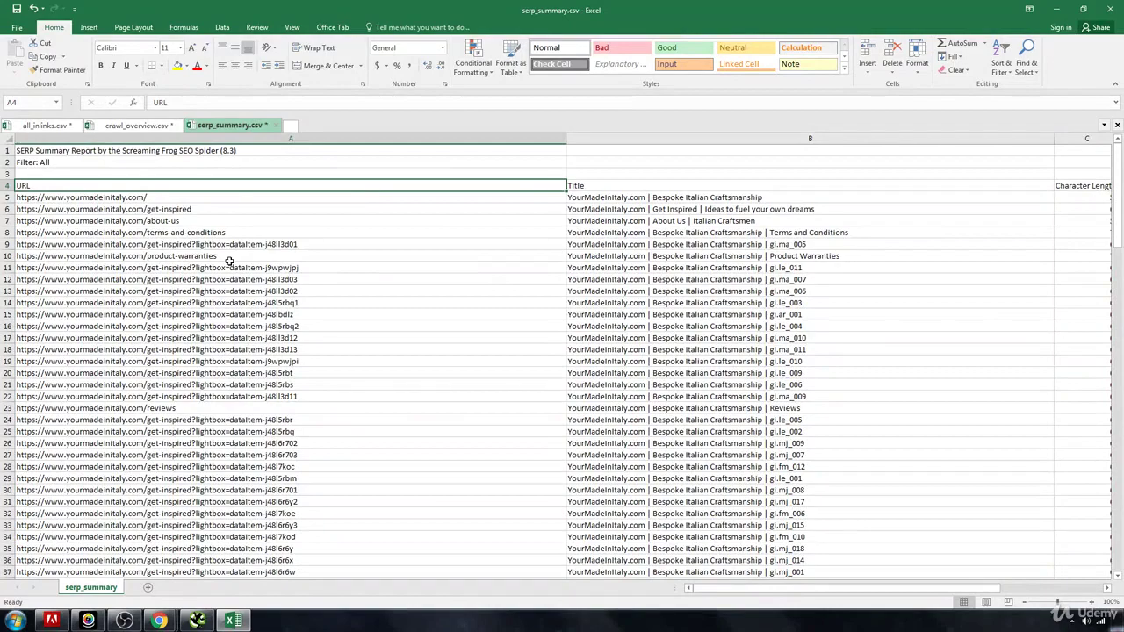
{"action": "key", "text": "Right"}
{"action": "key", "text": "Right"}
{"action": "key", "text": "Right"}
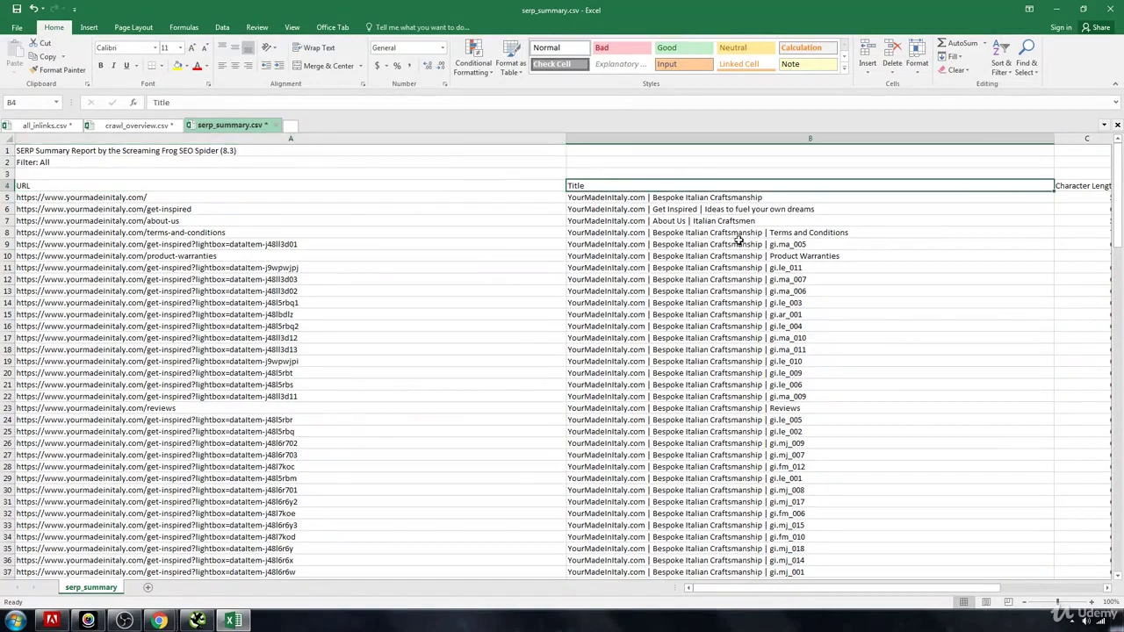
{"action": "key", "text": "Left"}
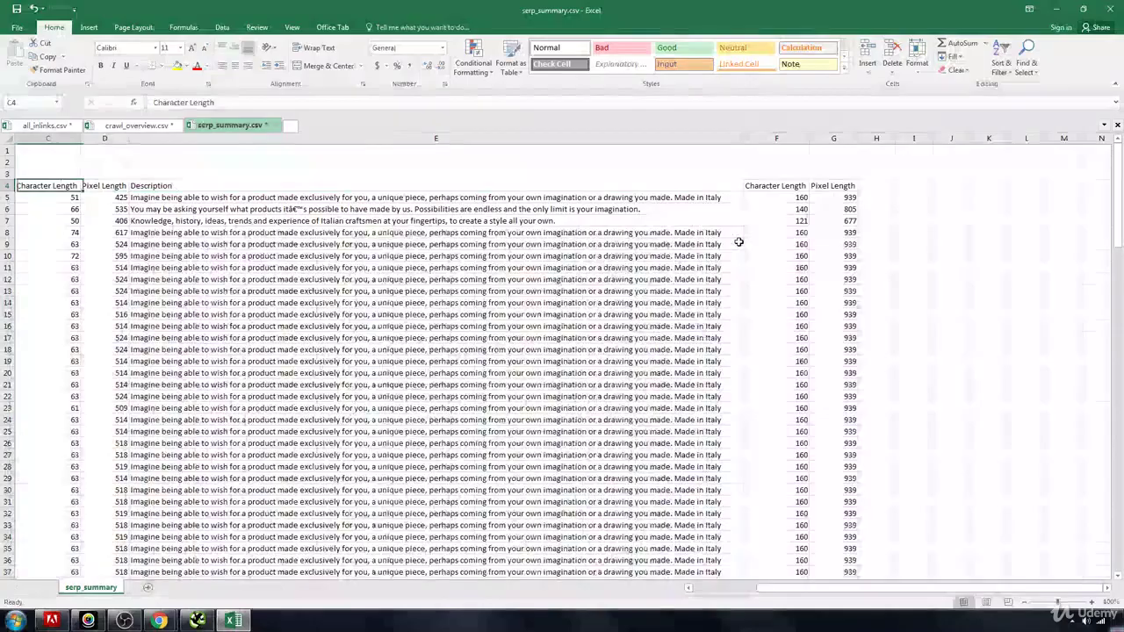
{"action": "key", "text": "Home"}
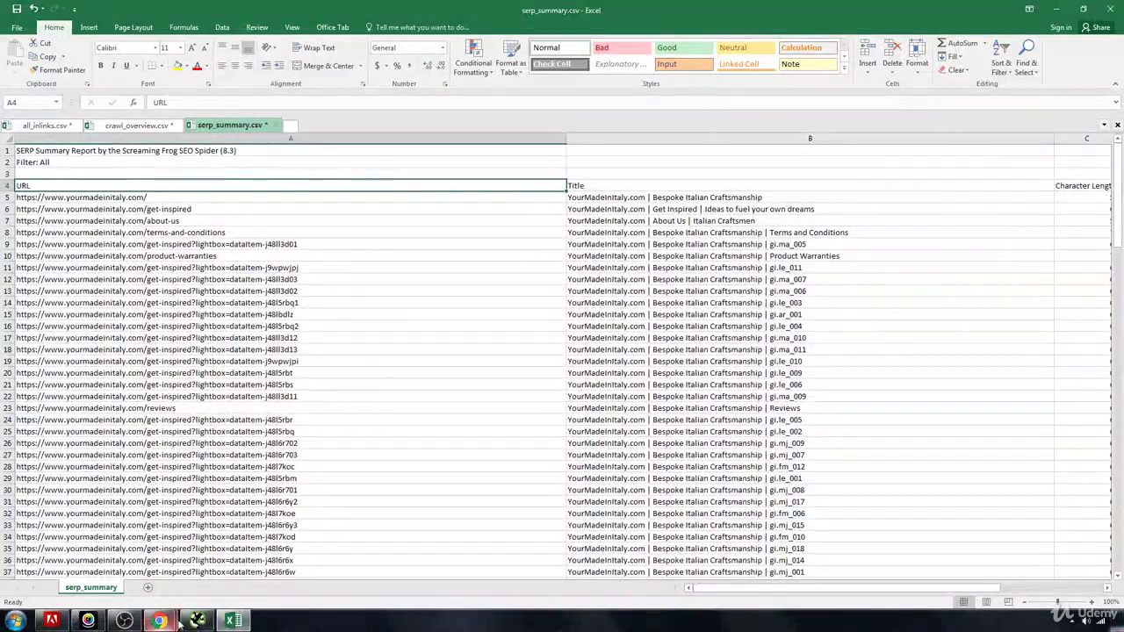
{"action": "key", "text": "alt+Tab"}
Step: Browse the about-us and homepage rows across the title, meta description, meta keyword and H1 columns
{"action": "left_click", "coordinate": [503, 115]}
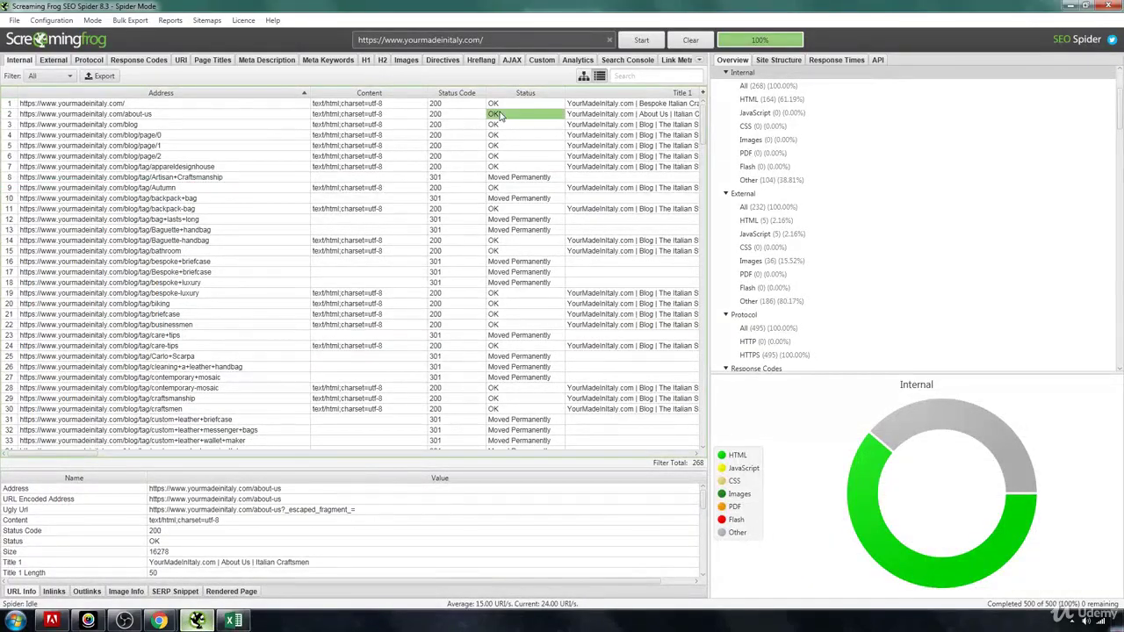
{"action": "key", "text": "Right"}
{"action": "key", "text": "Right"}
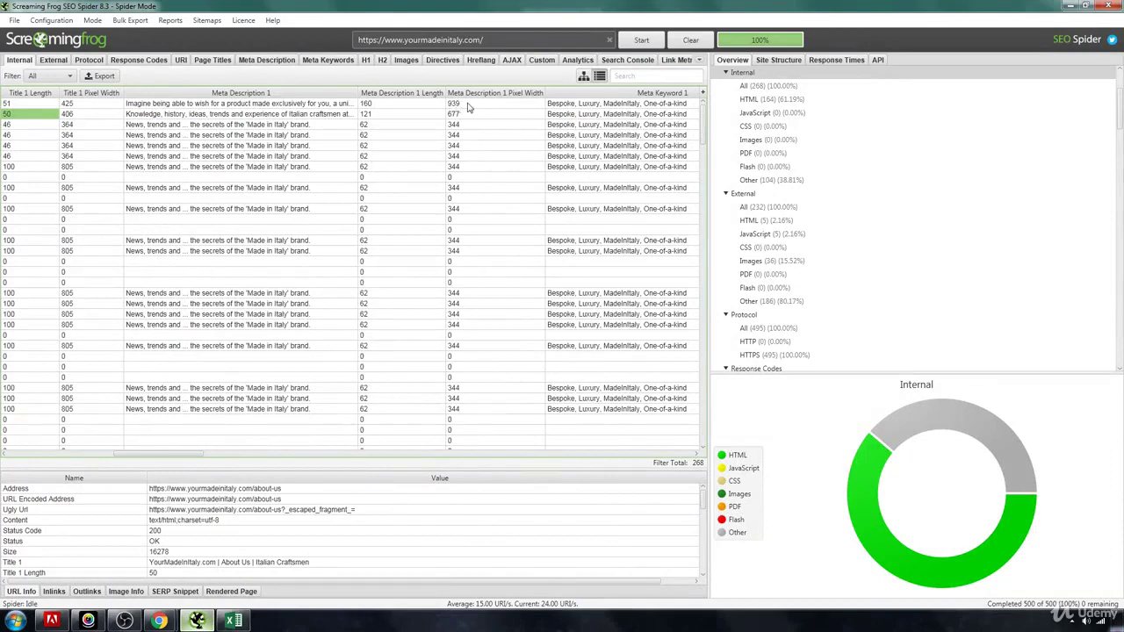
{"action": "left_click", "coordinate": [506, 115]}
{"action": "key", "text": "Right"}
{"action": "left_click", "coordinate": [463, 108]}
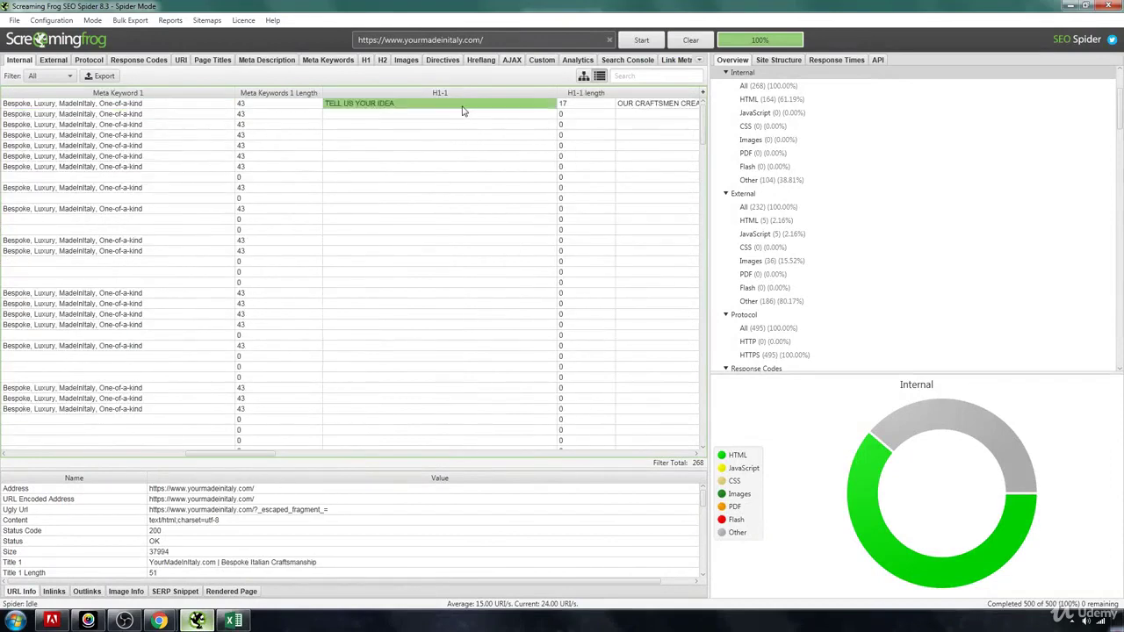
{"action": "key", "text": "Right"}
{"action": "key", "text": "Right"}
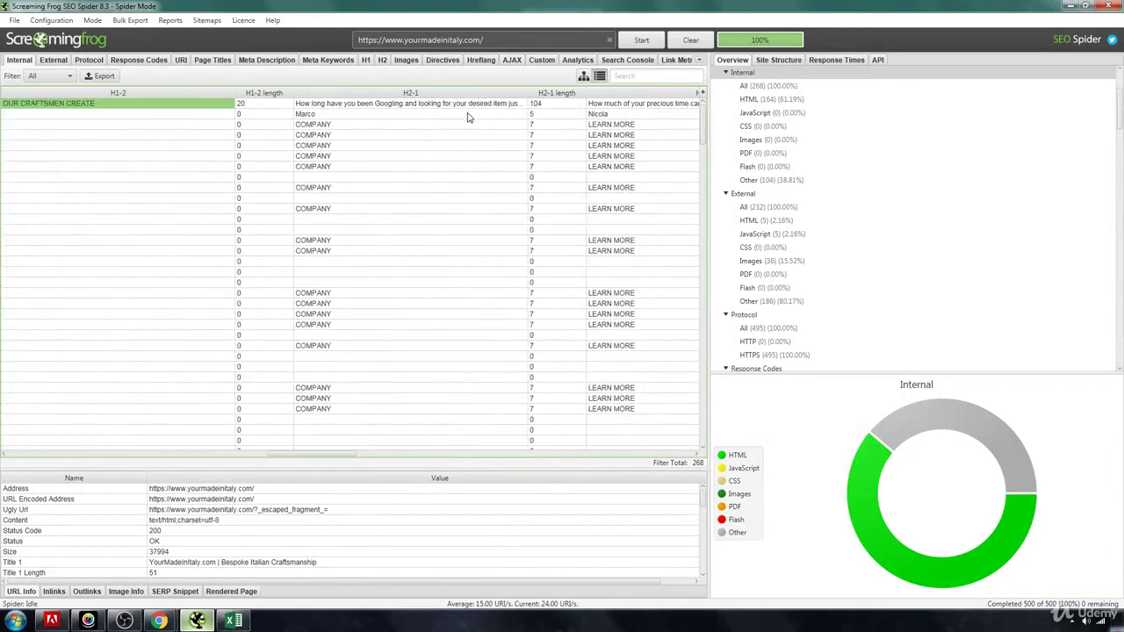
{"action": "key", "text": "Left"}
{"action": "key", "text": "Left"}
{"action": "key", "text": "Left"}
{"action": "key", "text": "Left"}
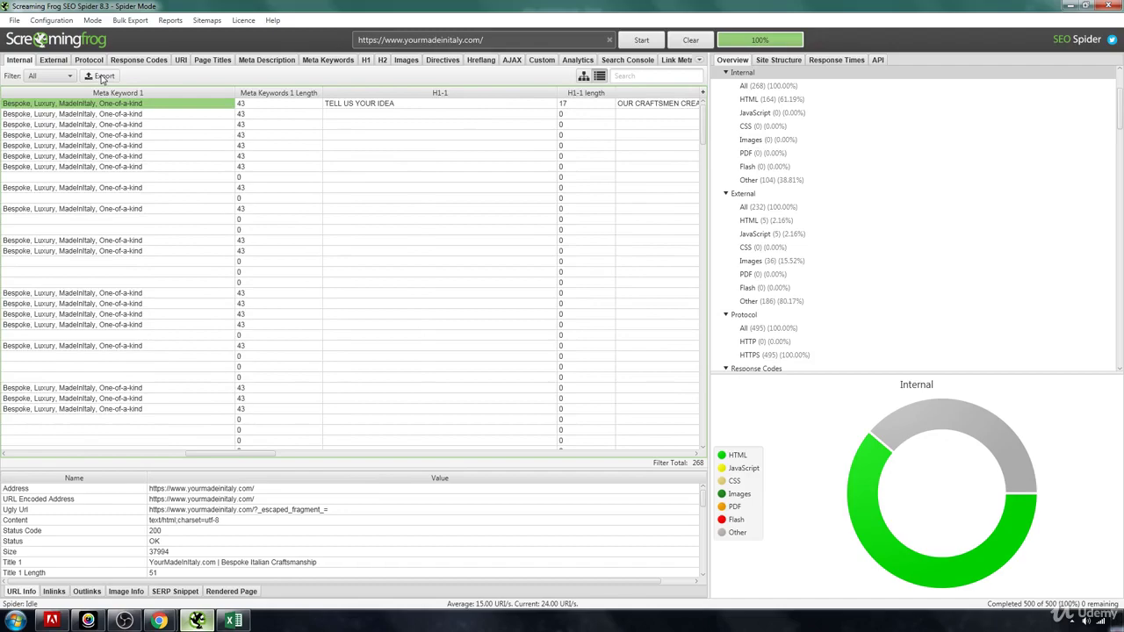
Step: Export the Internal tab's All crawl data as internal_all.csv
{"action": "key", "text": "Left"}
{"action": "key", "text": "Left"}
{"action": "key", "text": "Left"}
{"action": "key", "text": "Left"}
{"action": "key", "text": "Left"}
{"action": "key", "text": "Left"}
{"action": "key", "text": "Left"}
{"action": "key", "text": "Left"}
{"action": "key", "text": "Left"}
{"action": "key", "text": "Left"}
{"action": "key", "text": "Left"}
{"action": "key", "text": "Left"}
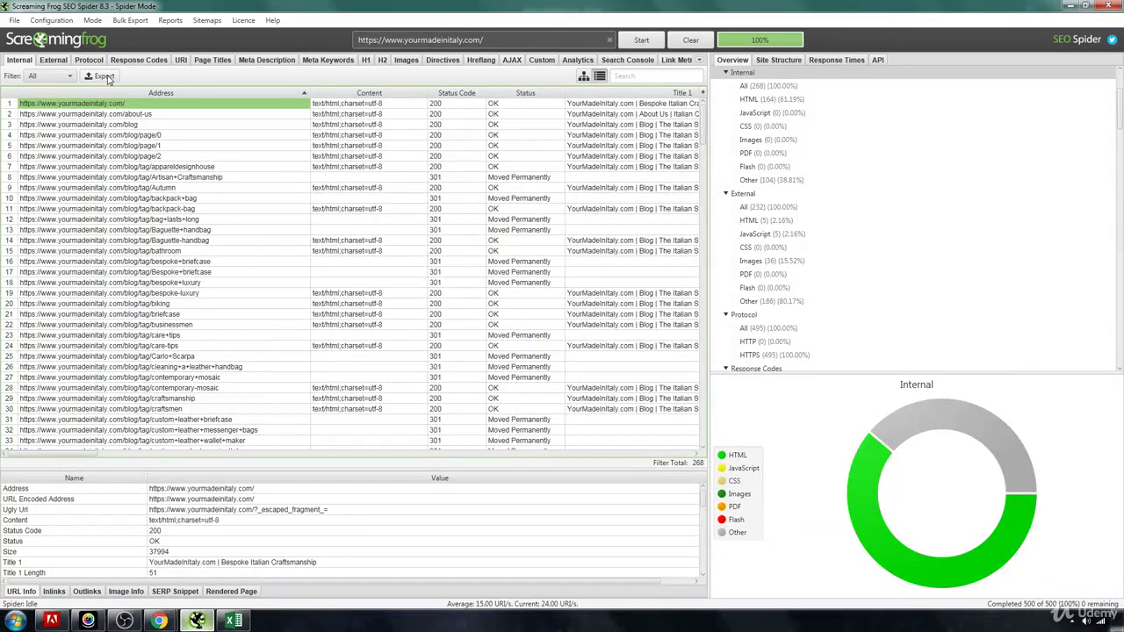
{"action": "left_click", "coordinate": [103, 77]}
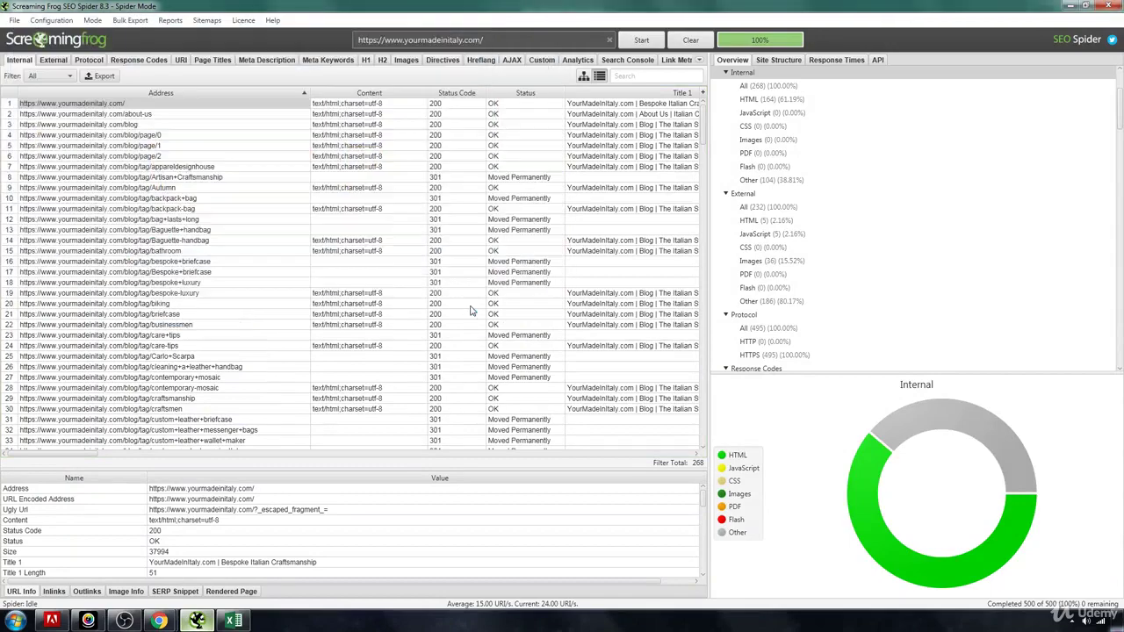
{"action": "left_click", "coordinate": [474, 313]}
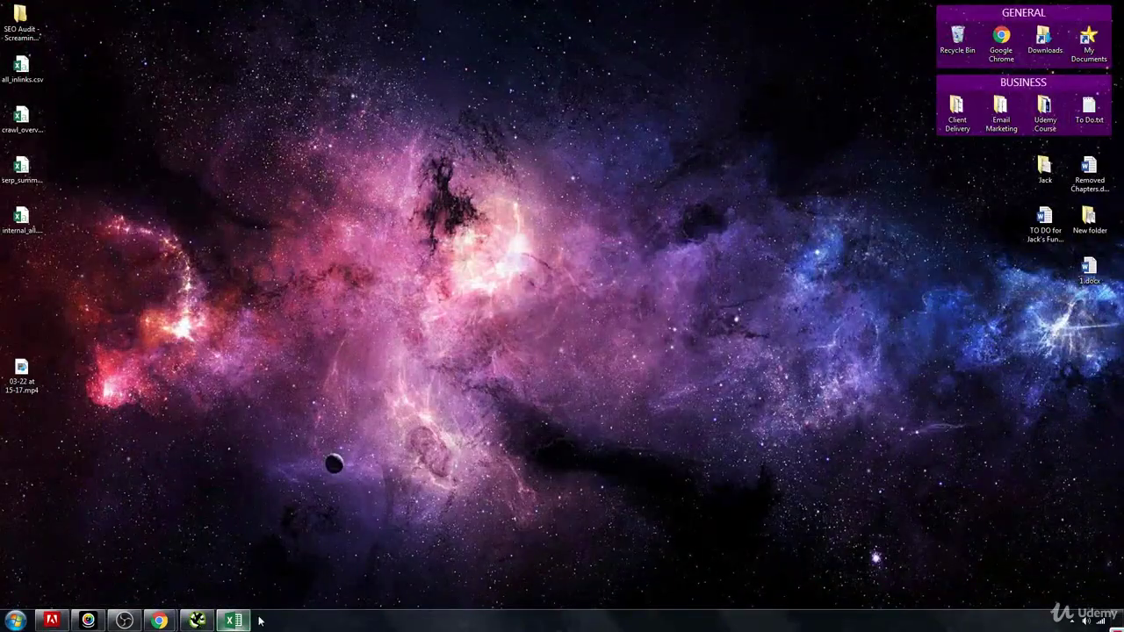
Step: Bring Excel back and inspect the first page's content type value and the Address heading
{"action": "left_click", "coordinate": [232, 621]}
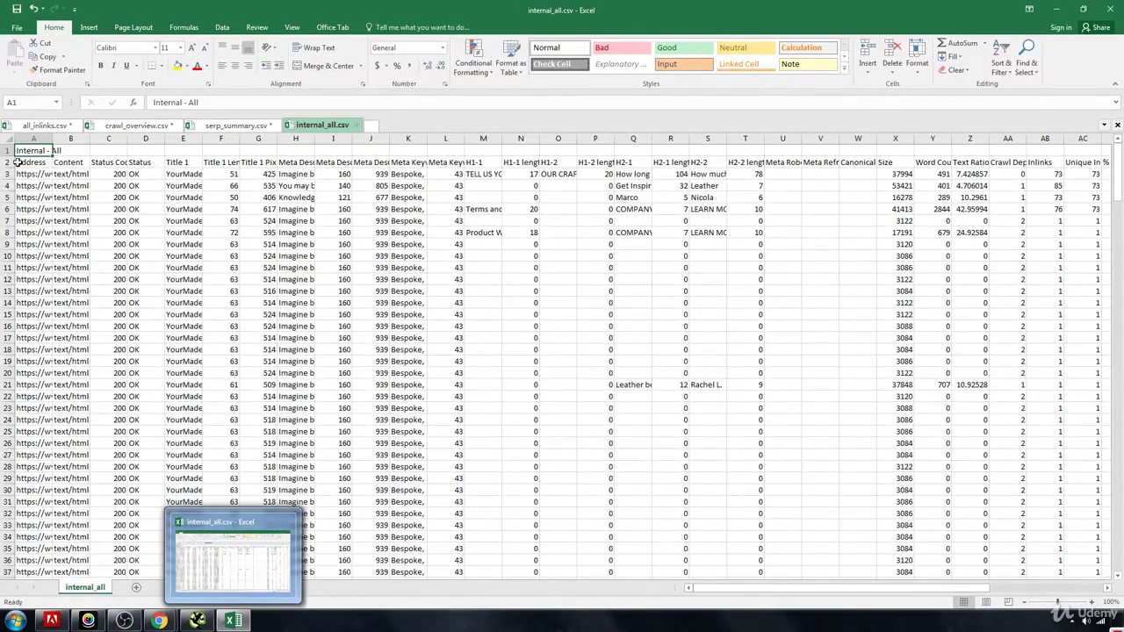
{"action": "left_click", "coordinate": [81, 172]}
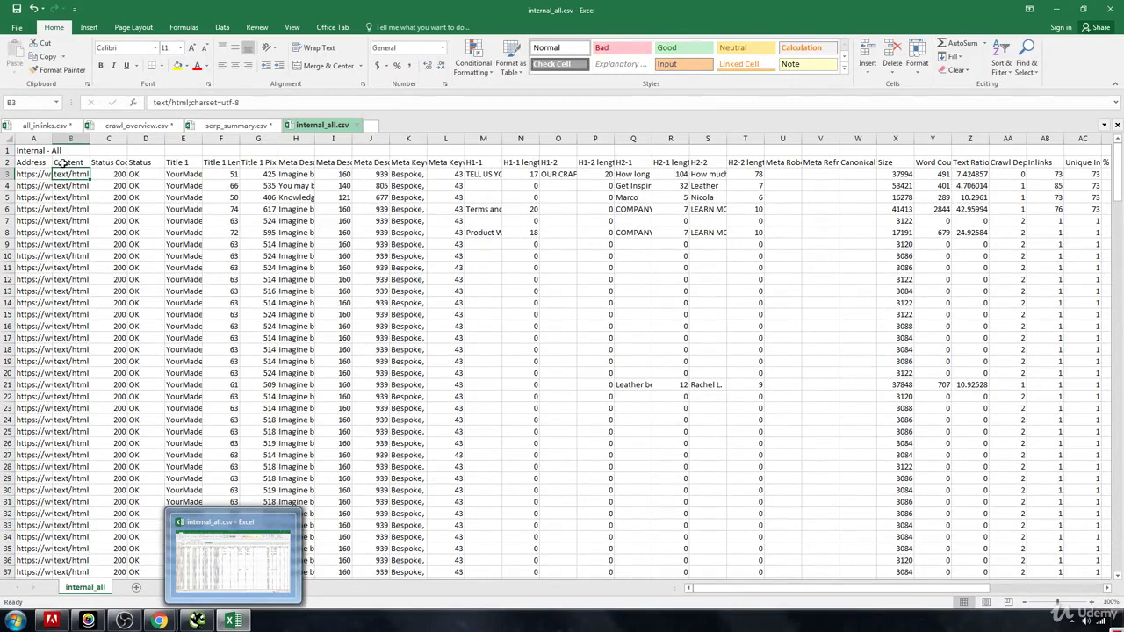
{"action": "left_click", "coordinate": [28, 164]}
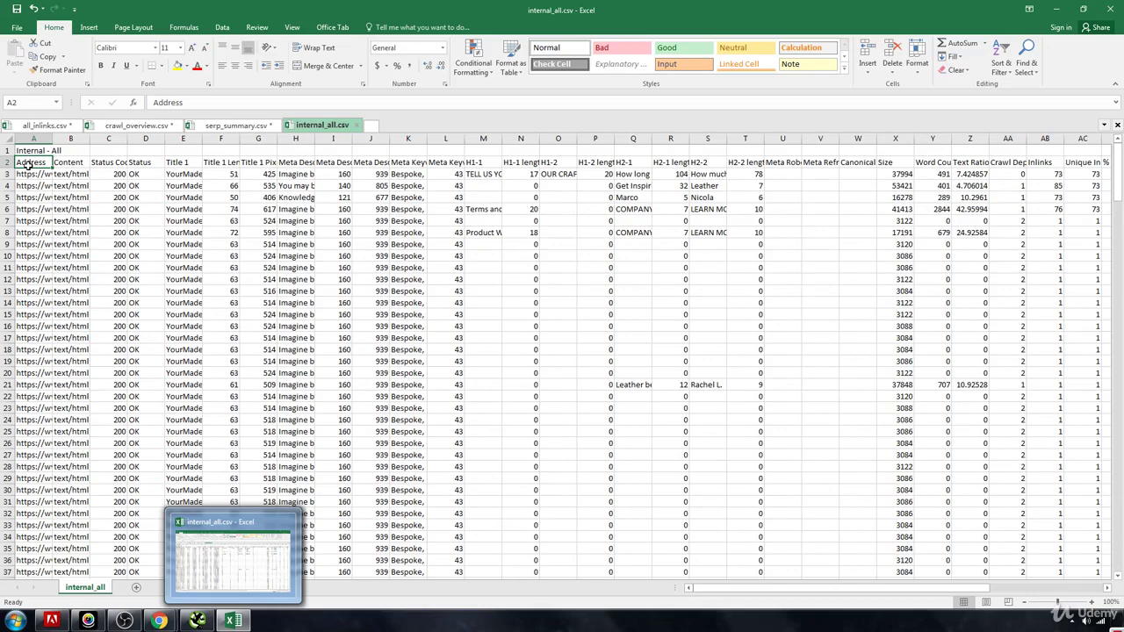
Step: Cycle through the all_inlinks, crawl_overview, serp_summary and internal_all tabs, ending on internal_all
{"action": "left_click", "coordinate": [44, 125]}
{"action": "left_click", "coordinate": [132, 125]}
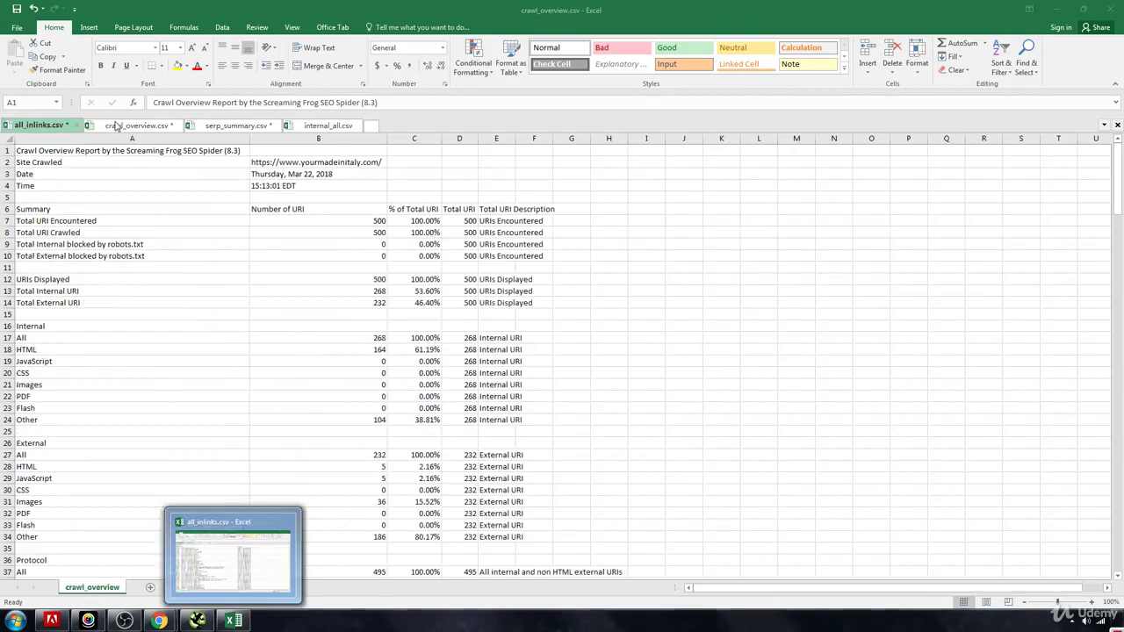
{"action": "left_click", "coordinate": [221, 127]}
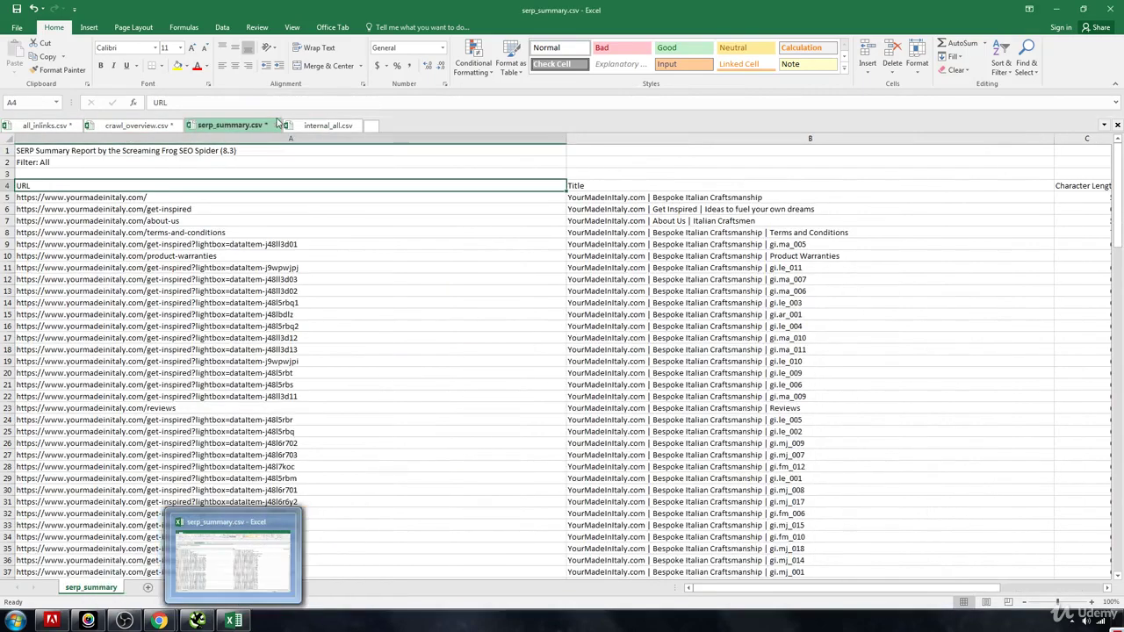
{"action": "left_click", "coordinate": [307, 127]}
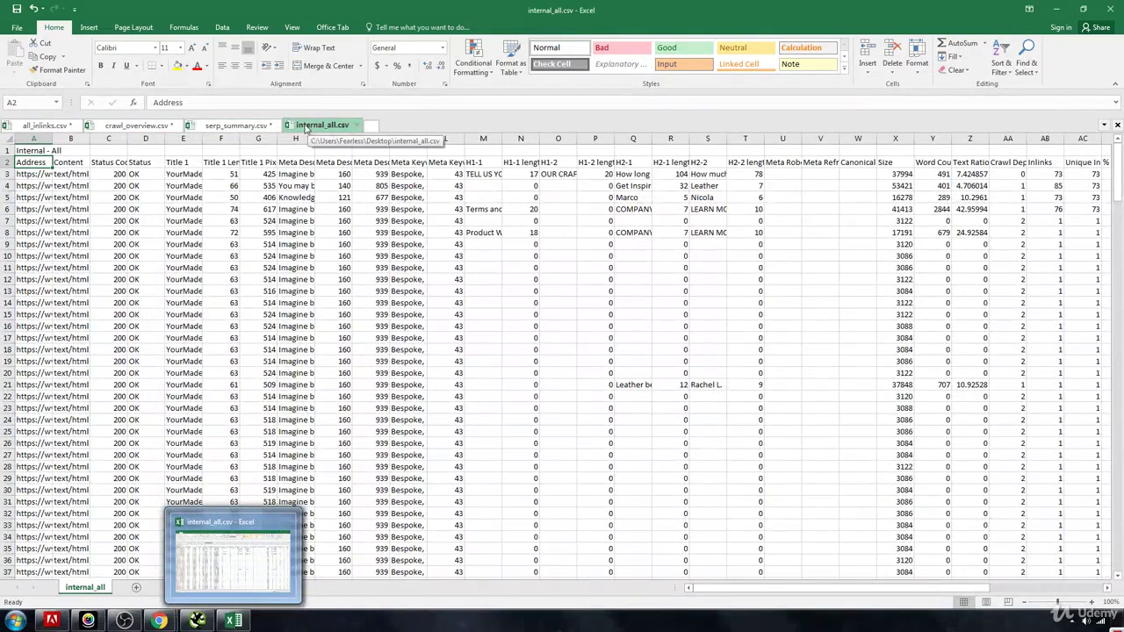
{"action": "left_click", "coordinate": [234, 126]}
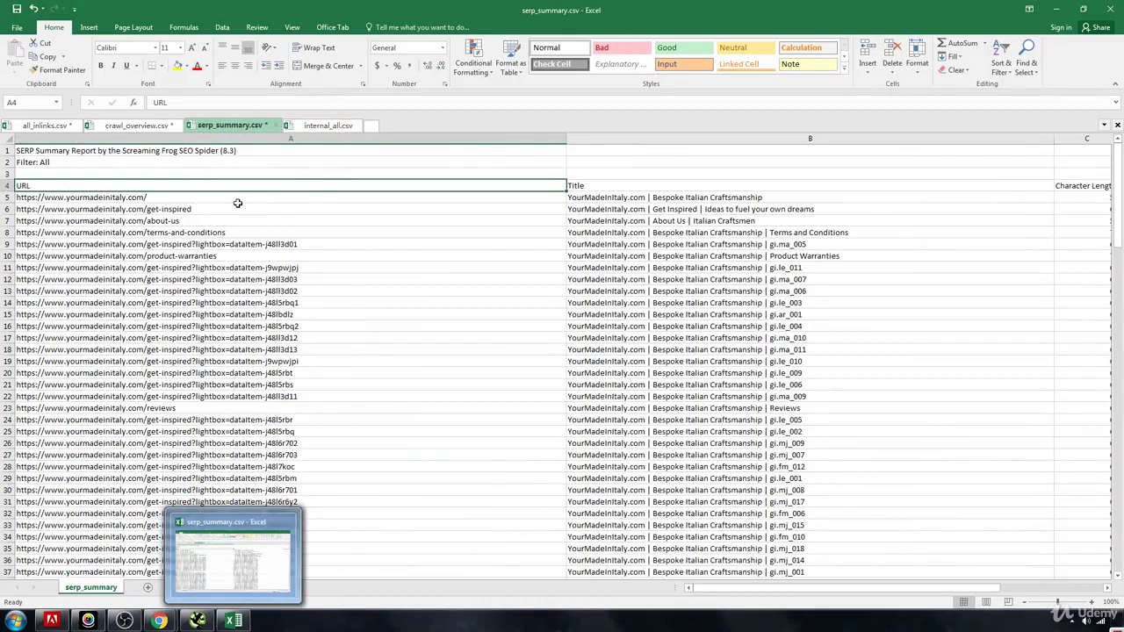
{"action": "left_click", "coordinate": [43, 125]}
{"action": "left_click", "coordinate": [134, 126]}
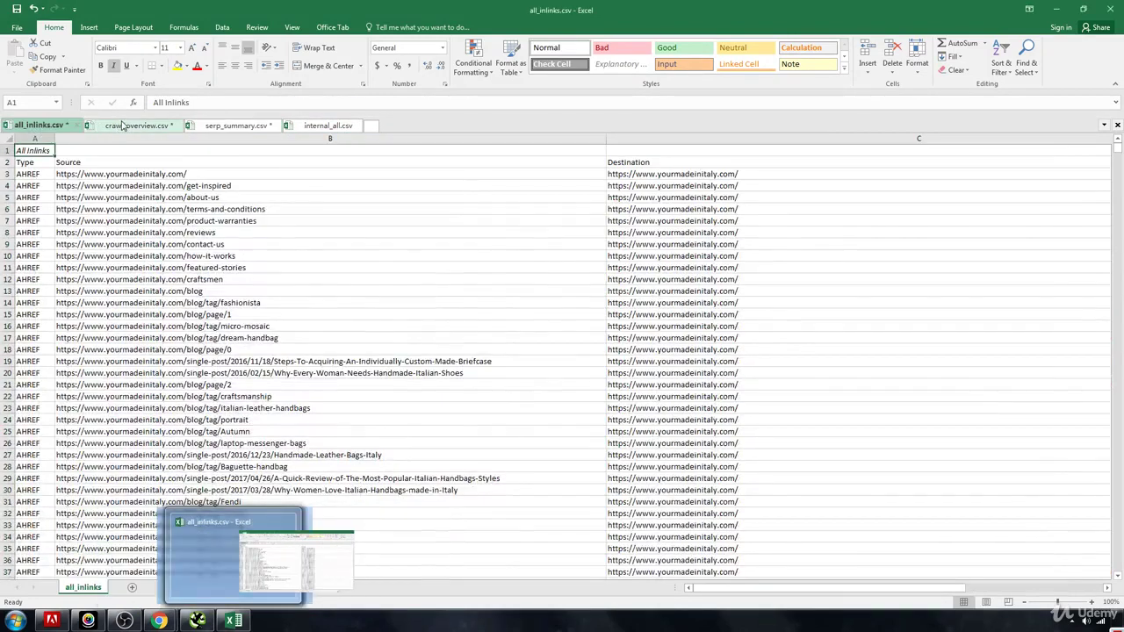
{"action": "left_click", "coordinate": [235, 125]}
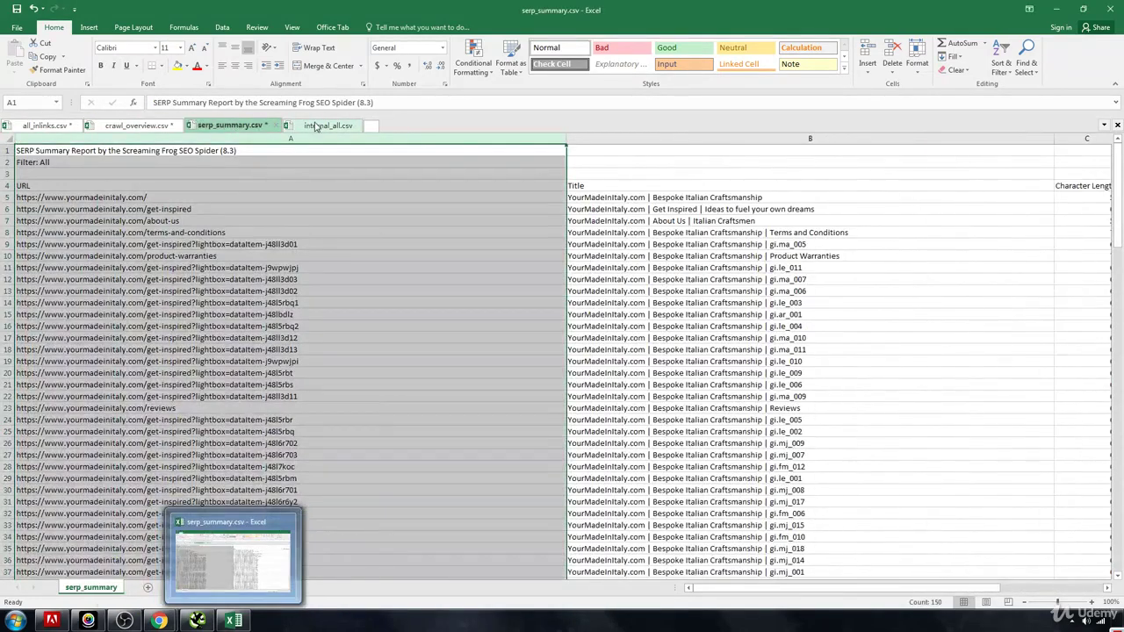
{"action": "left_click", "coordinate": [209, 165]}
{"action": "left_click", "coordinate": [195, 153]}
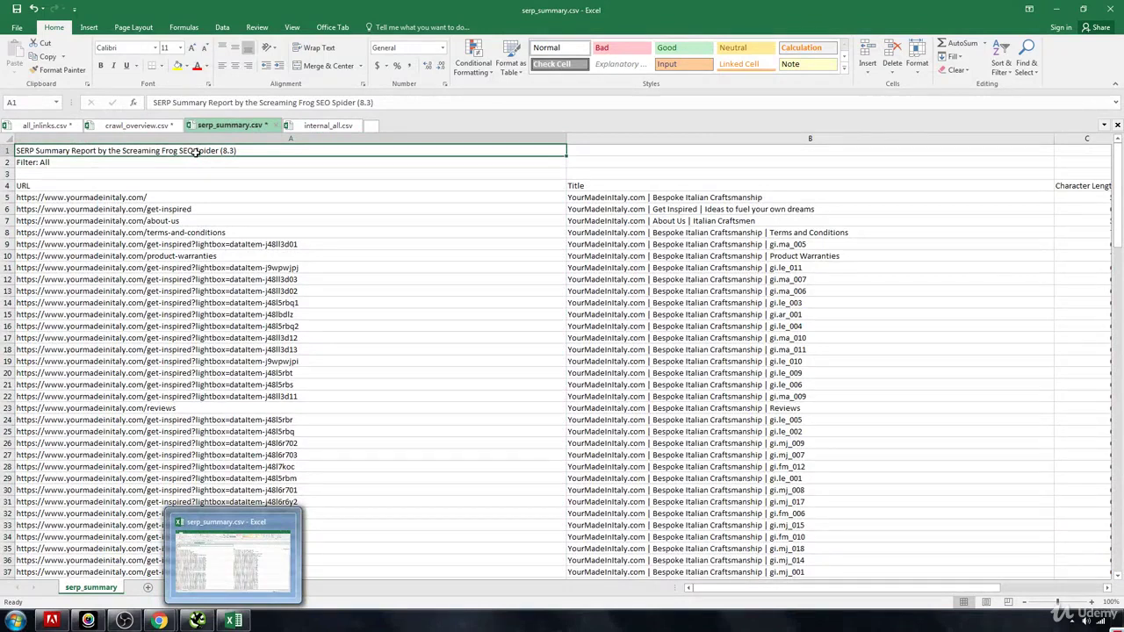
{"action": "left_click", "coordinate": [308, 125]}
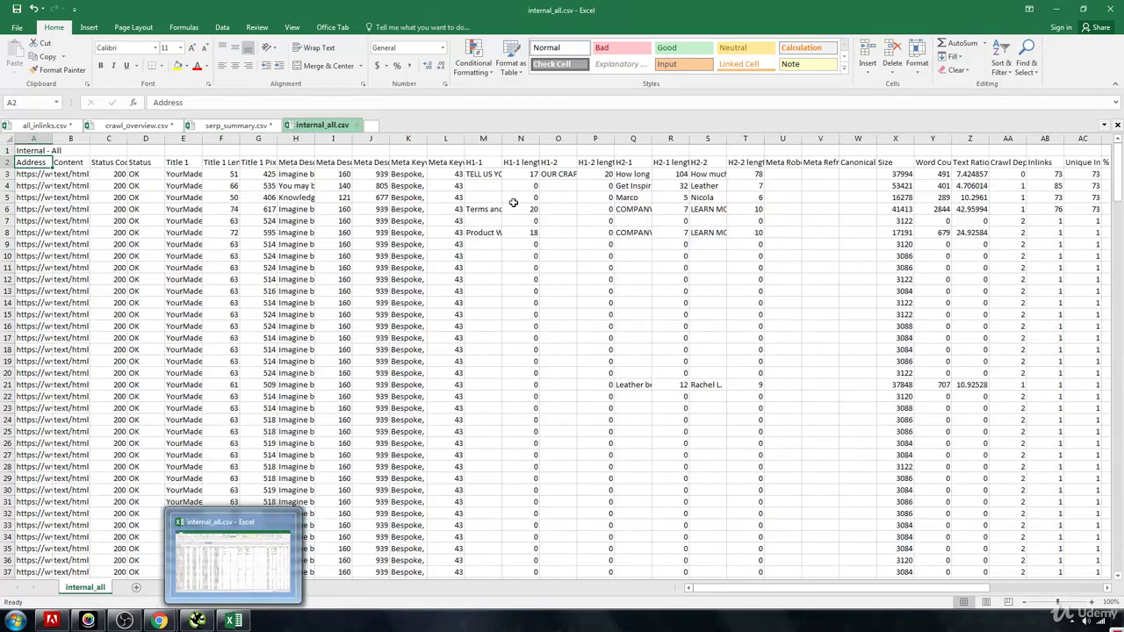
Step: Check the meta keyword length in L8 and the homepage title in E3, then return to Screaming Frog
{"action": "left_click", "coordinate": [435, 232]}
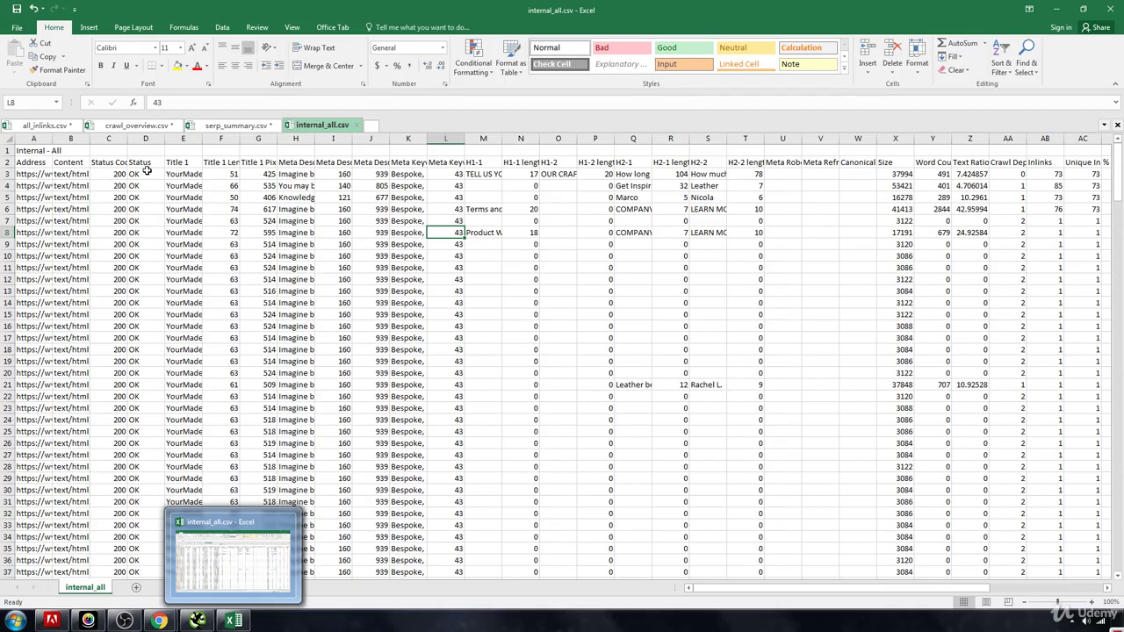
{"action": "left_click", "coordinate": [195, 174]}
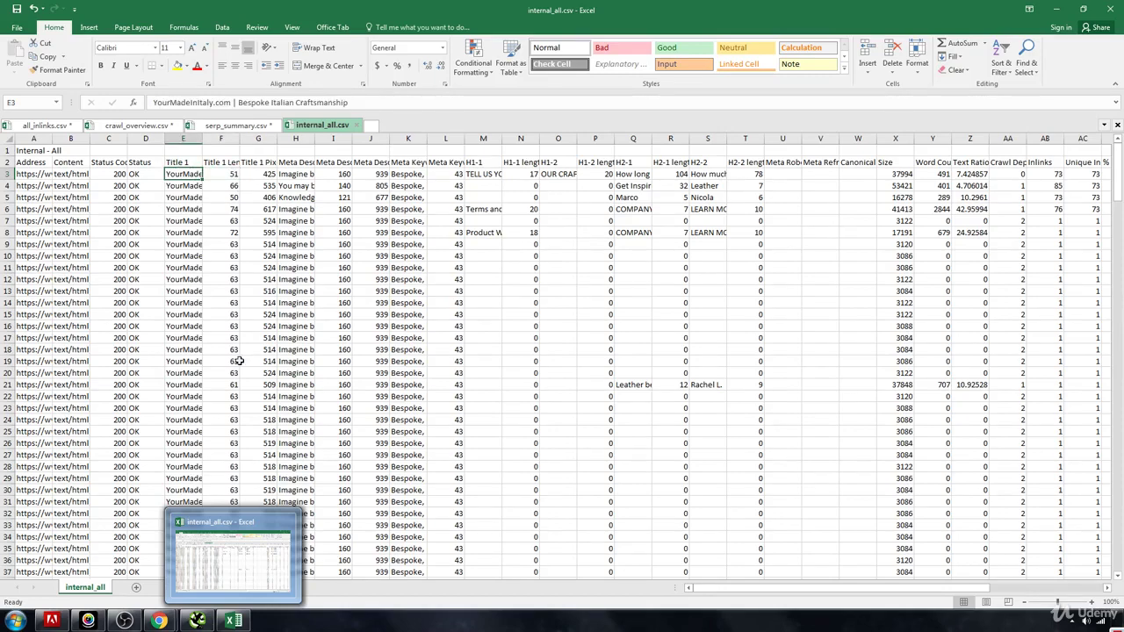
{"action": "key", "text": "alt+Tab"}
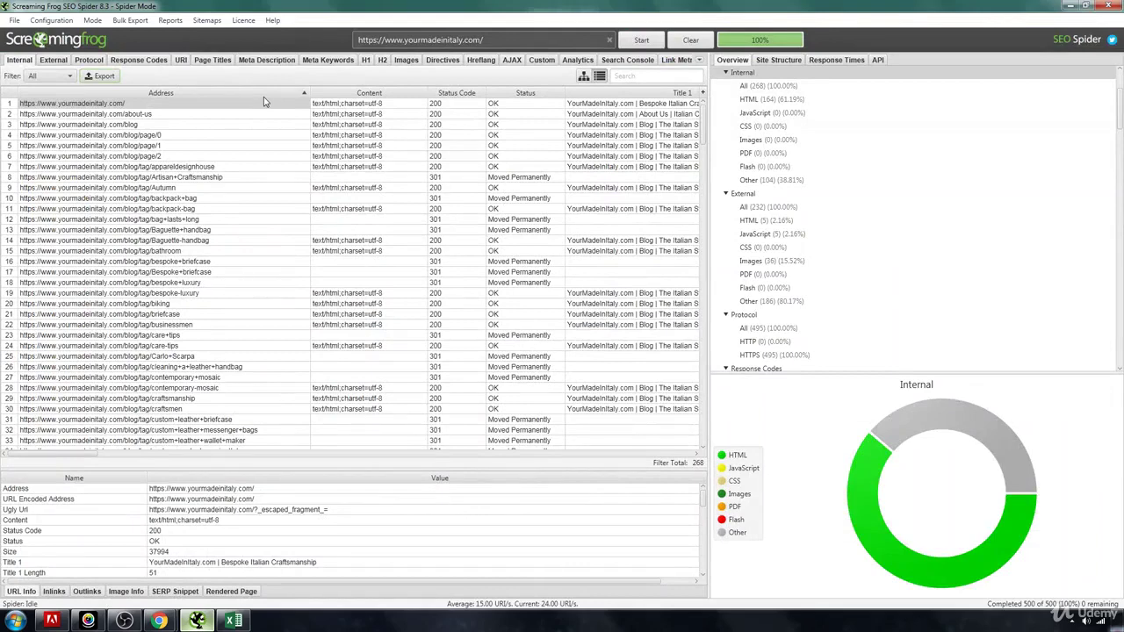
{"action": "left_click", "coordinate": [67, 76]}
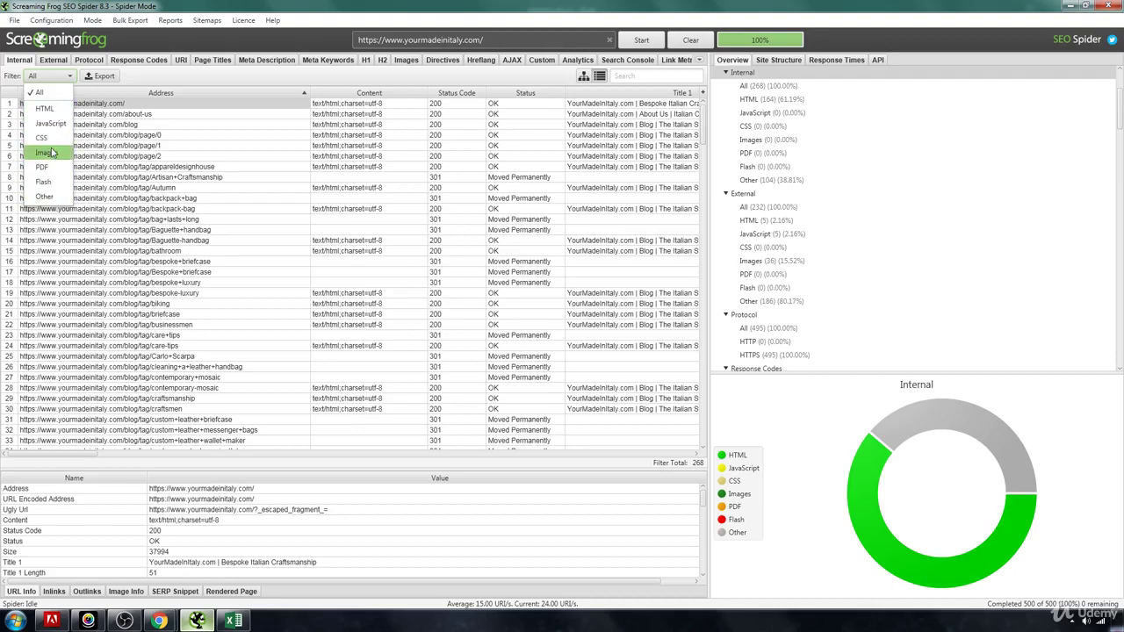
{"action": "left_click", "coordinate": [149, 77]}
{"action": "left_click", "coordinate": [65, 61]}
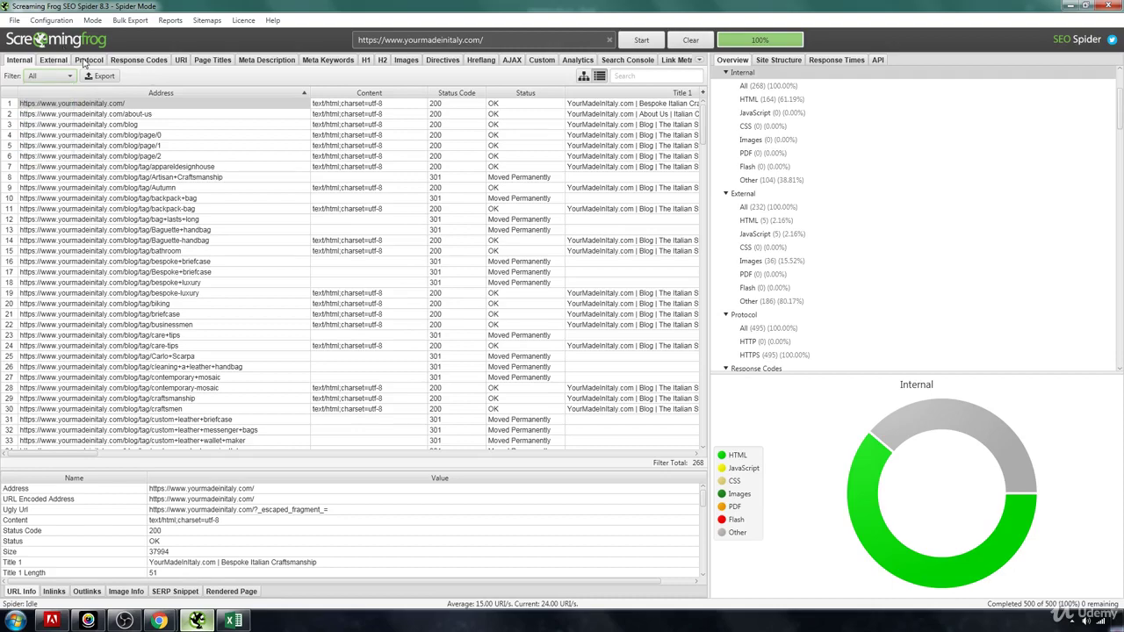
{"action": "left_click", "coordinate": [88, 62]}
{"action": "key", "text": "Right"}
{"action": "key", "text": "Right"}
{"action": "key", "text": "Right"}
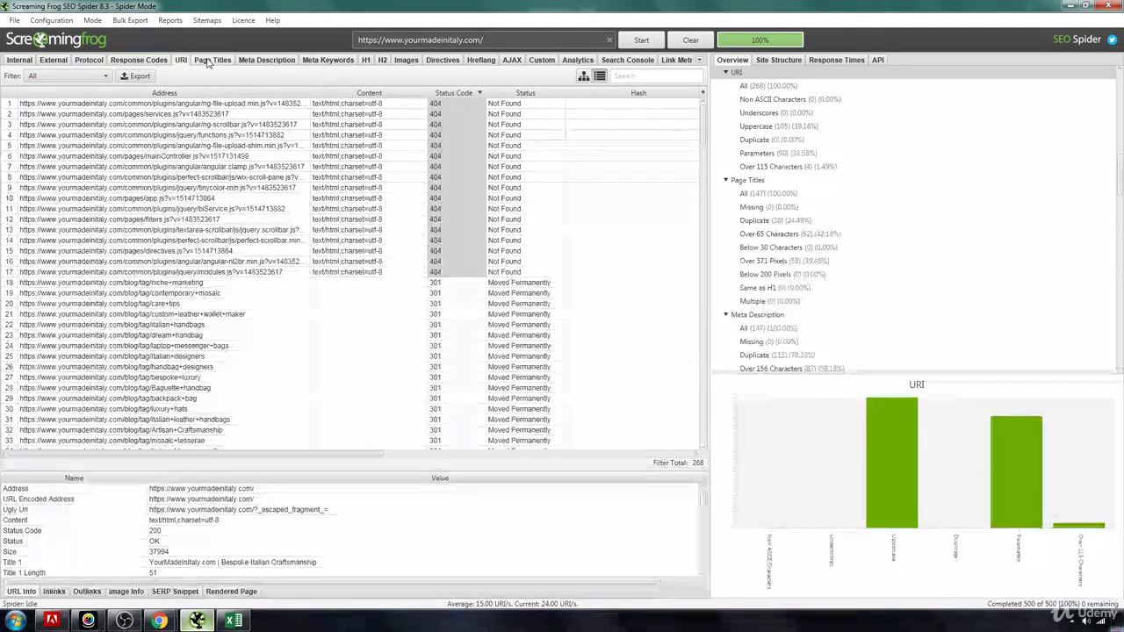
{"action": "left_click", "coordinate": [79, 77]}
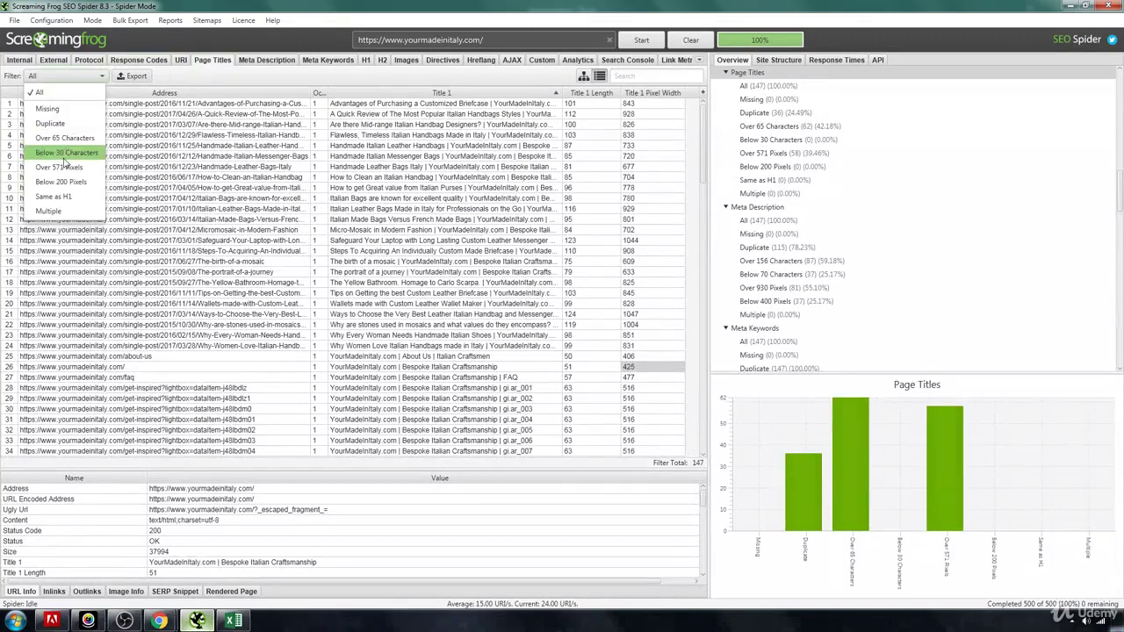
{"action": "left_click", "coordinate": [400, 81]}
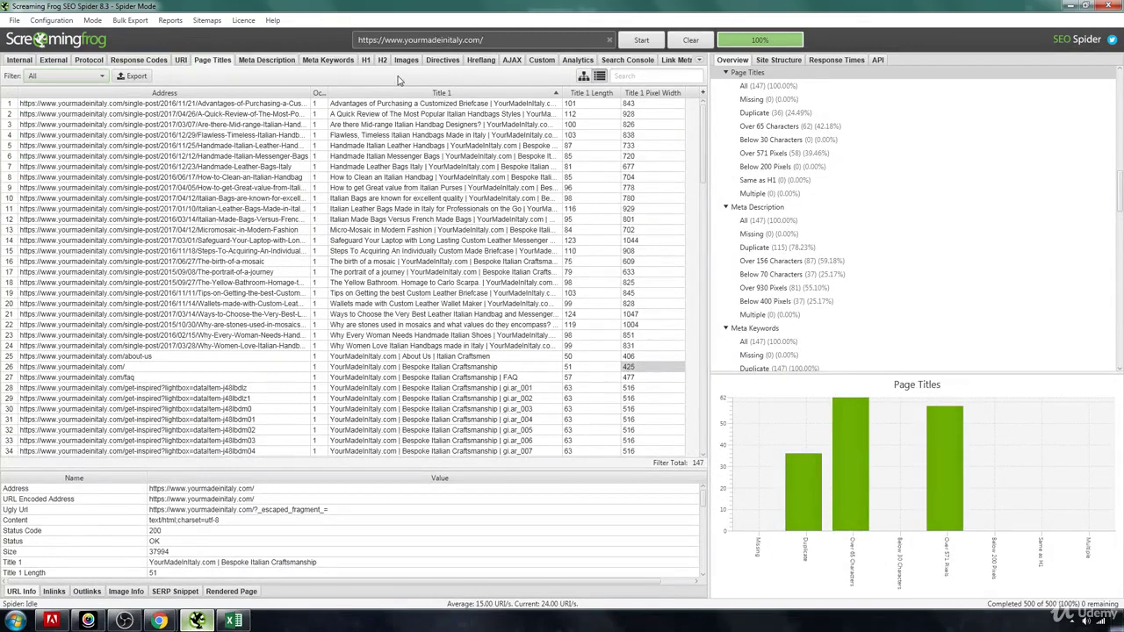
{"action": "left_click", "coordinate": [70, 76]}
{"action": "left_click", "coordinate": [39, 92]}
{"action": "left_click", "coordinate": [29, 61]}
{"action": "left_click", "coordinate": [56, 61]}
{"action": "left_click", "coordinate": [16, 63]}
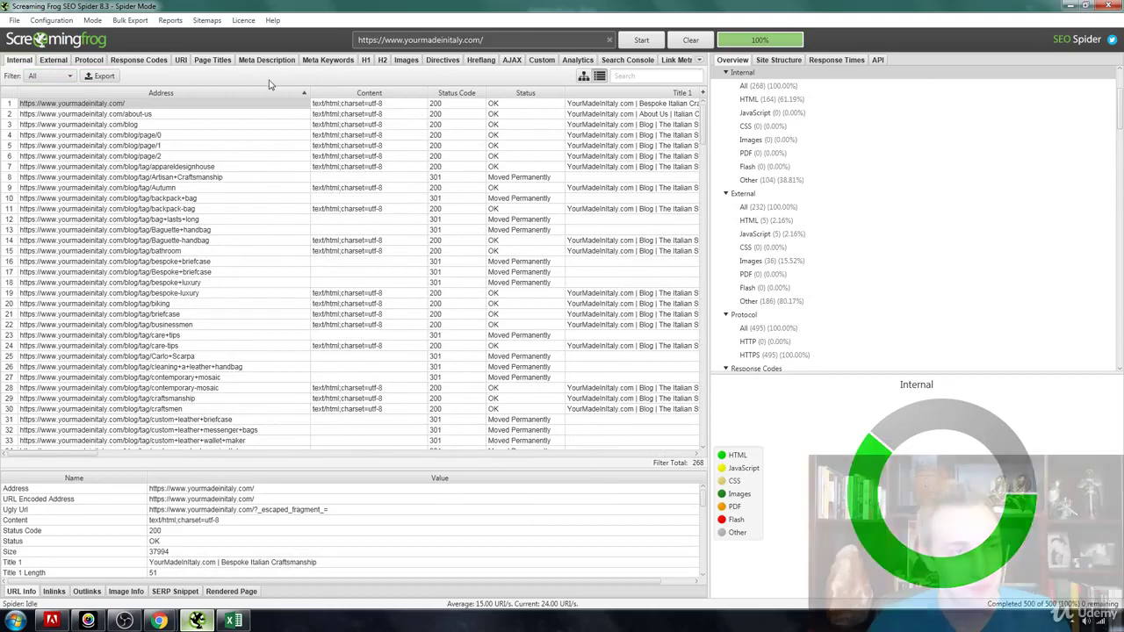
Step: Choose Sitemaps > Create XML Sitemap
{"action": "left_click", "coordinate": [194, 23]}
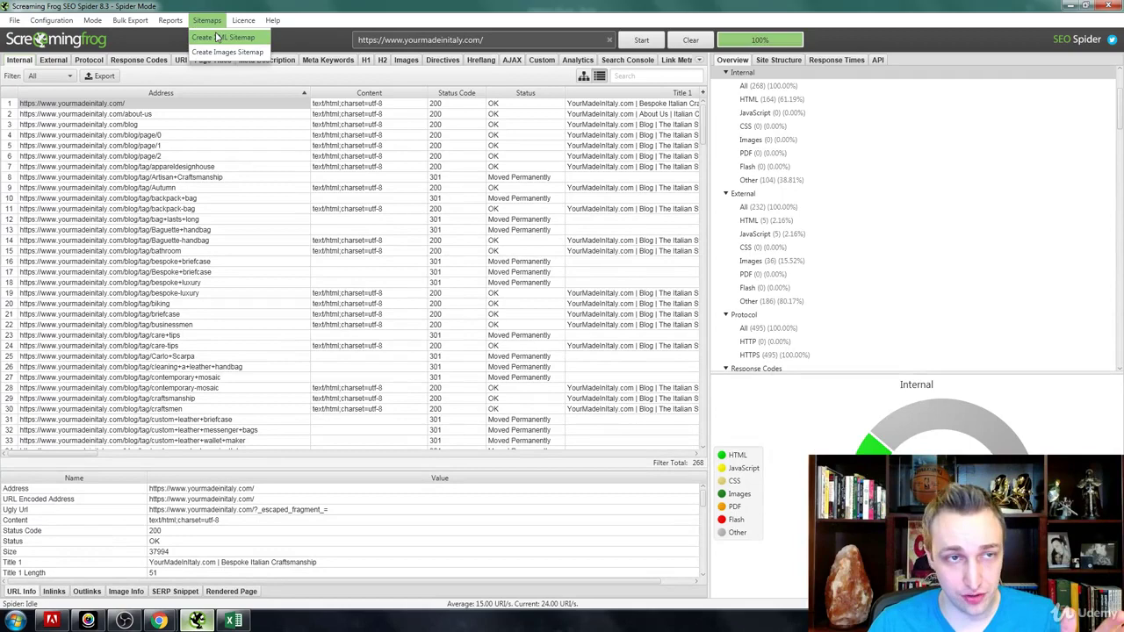
{"action": "left_click", "coordinate": [217, 36]}
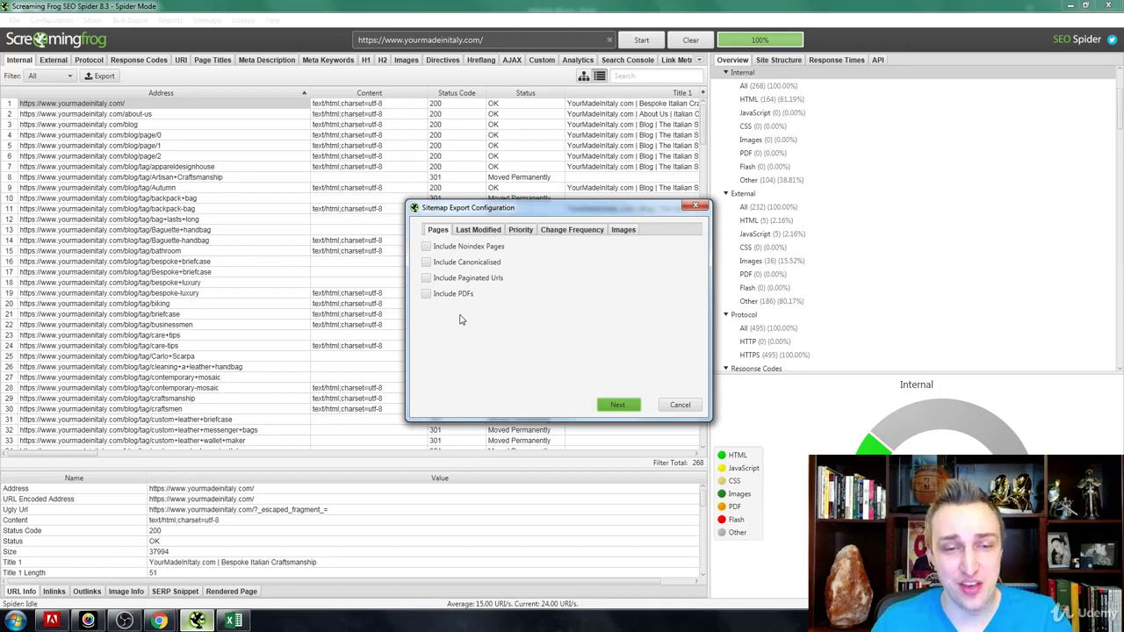
Step: Tick Include PDFs, review the Last Modified, Priority, Change Frequency and Images tabs, and save sitemap.xml
{"action": "left_click", "coordinate": [450, 295]}
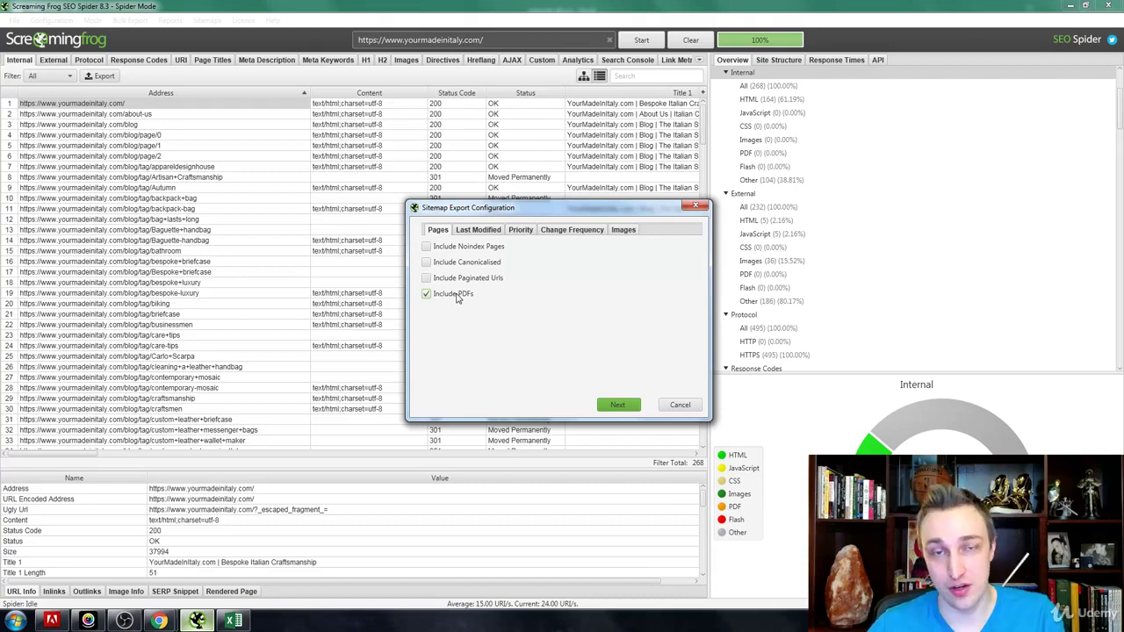
{"action": "left_click", "coordinate": [492, 233]}
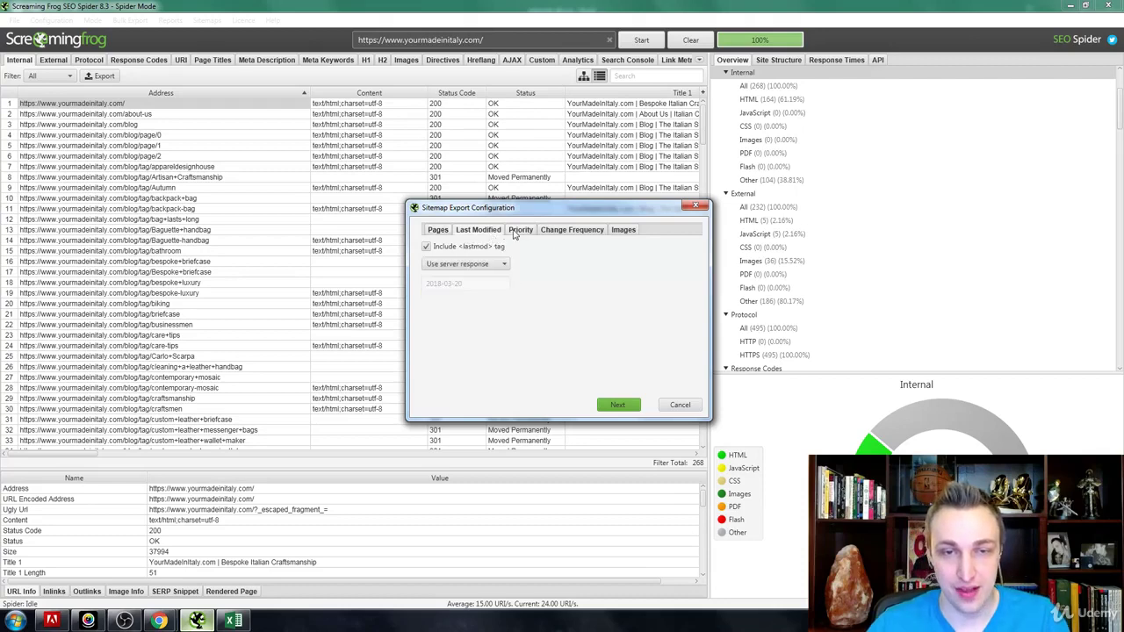
{"action": "left_click", "coordinate": [518, 234]}
{"action": "left_click", "coordinate": [563, 231]}
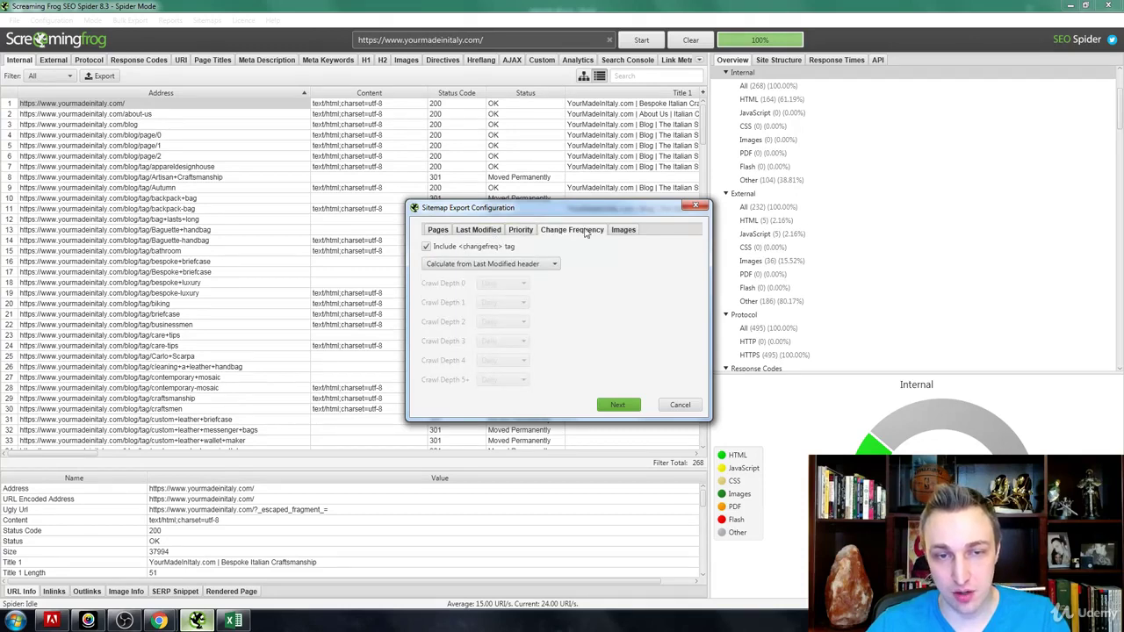
{"action": "left_click", "coordinate": [638, 230]}
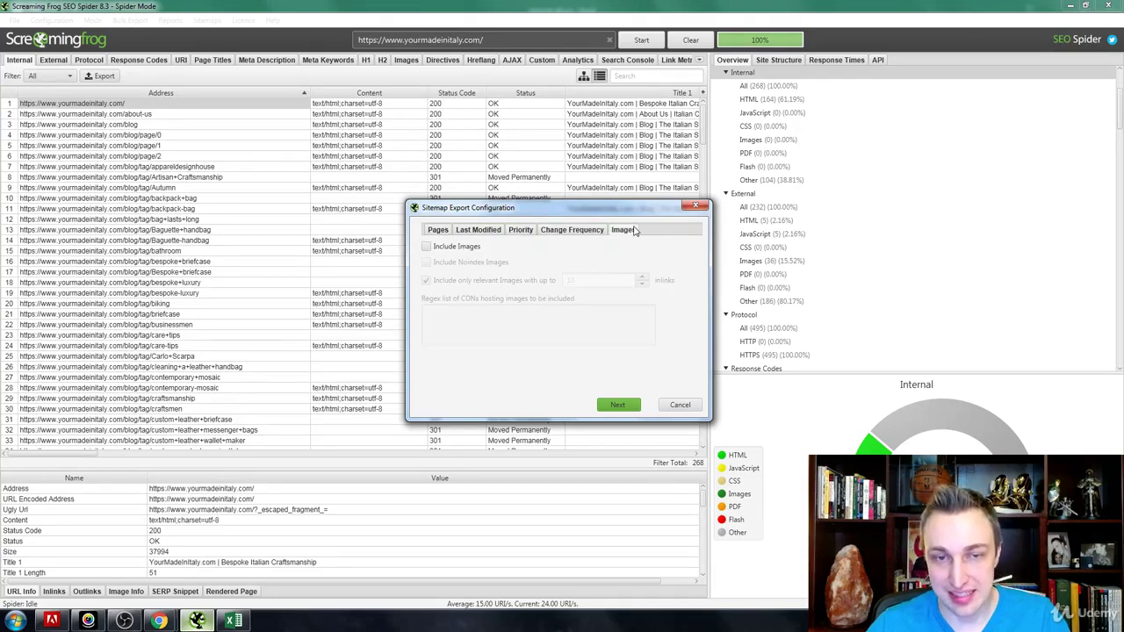
{"action": "left_click", "coordinate": [437, 232]}
{"action": "left_click", "coordinate": [621, 408]}
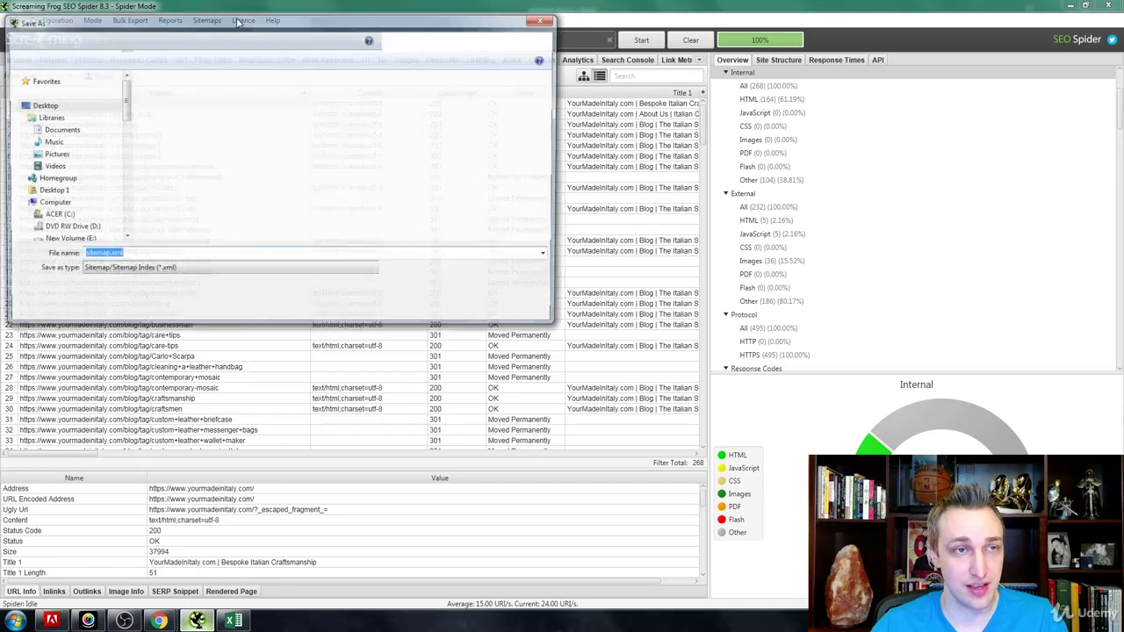
{"action": "left_click", "coordinate": [461, 311]}
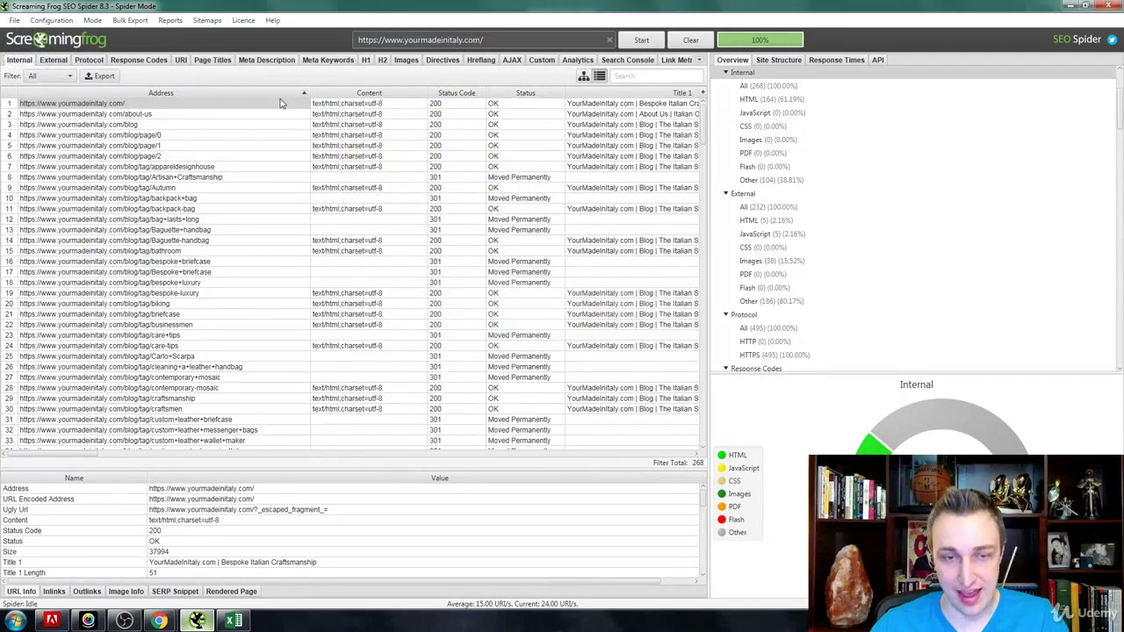
Step: Start Sitemaps > Create Images Sitemap, review its Last Modified, Priority, Change Frequency and Images tabs, then continue
{"action": "left_click", "coordinate": [209, 21]}
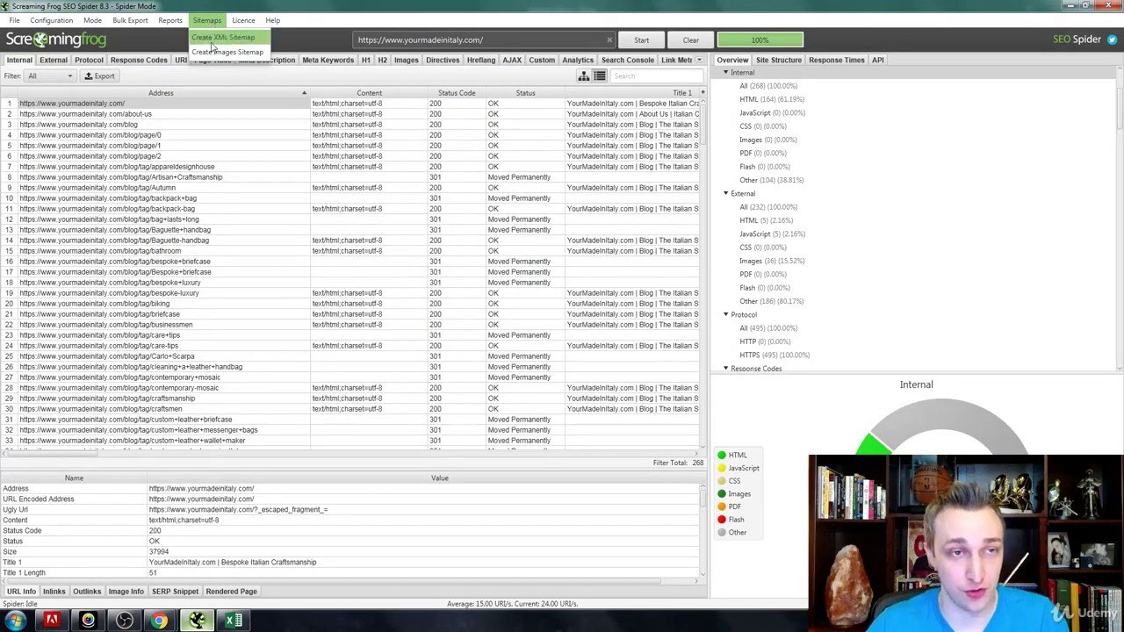
{"action": "left_click", "coordinate": [211, 51]}
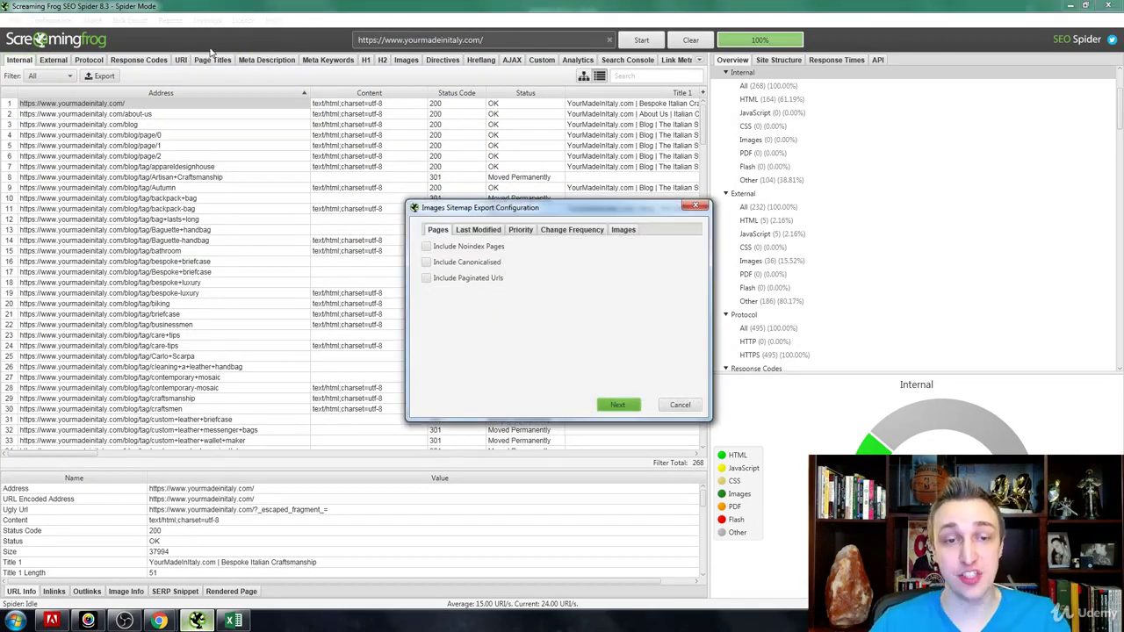
{"action": "left_click", "coordinate": [483, 230]}
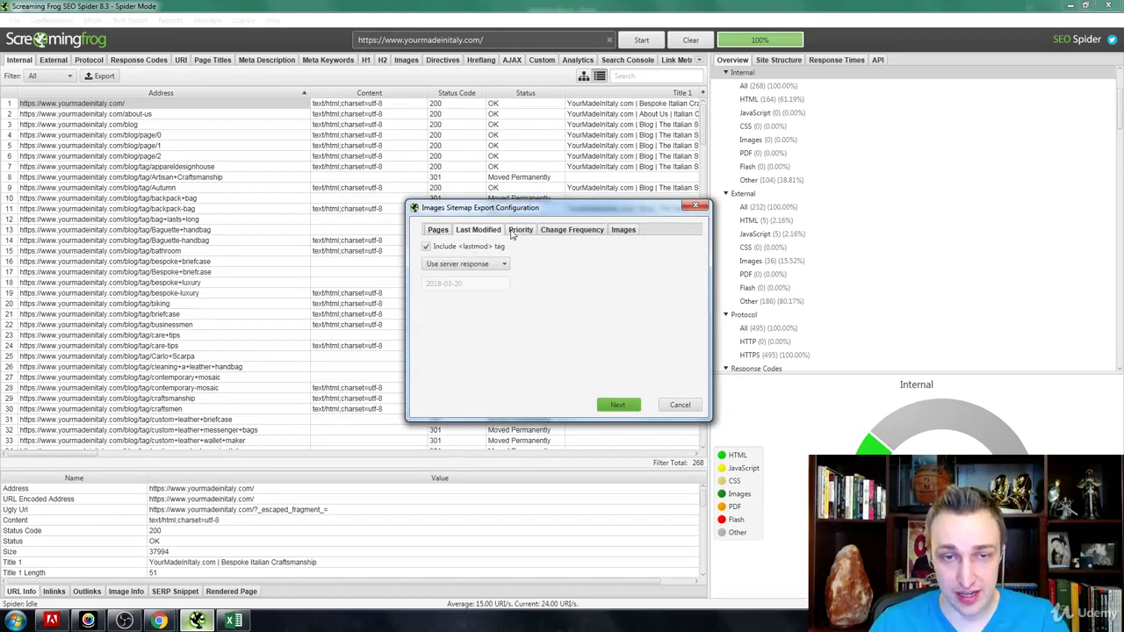
{"action": "left_click", "coordinate": [515, 231]}
{"action": "left_click", "coordinate": [572, 231]}
{"action": "left_click", "coordinate": [623, 230]}
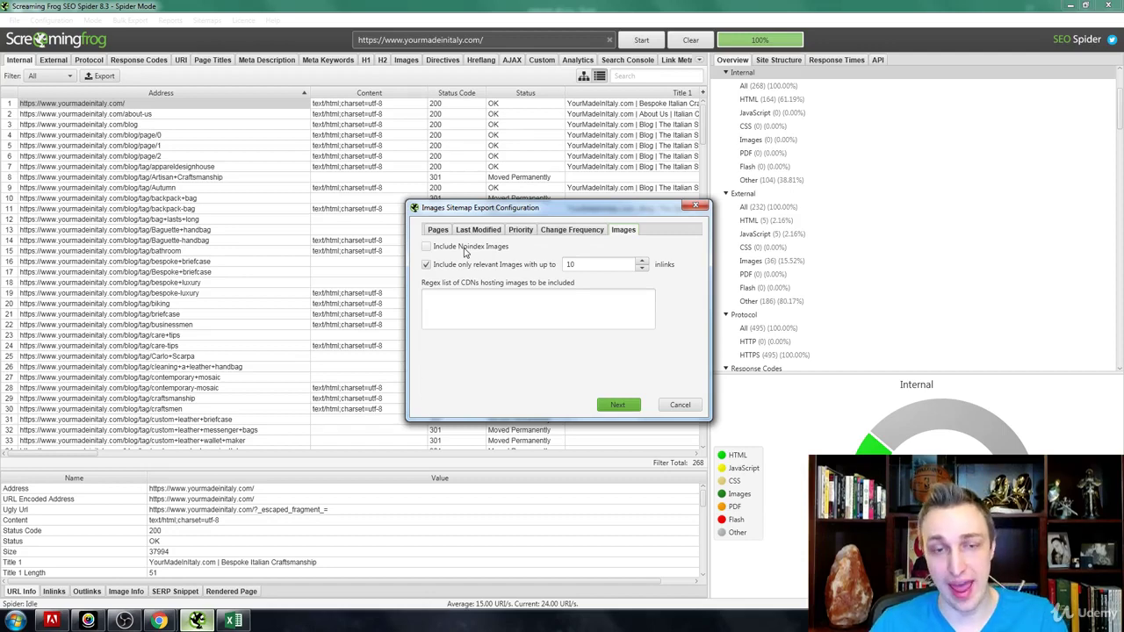
{"action": "left_click", "coordinate": [616, 407]}
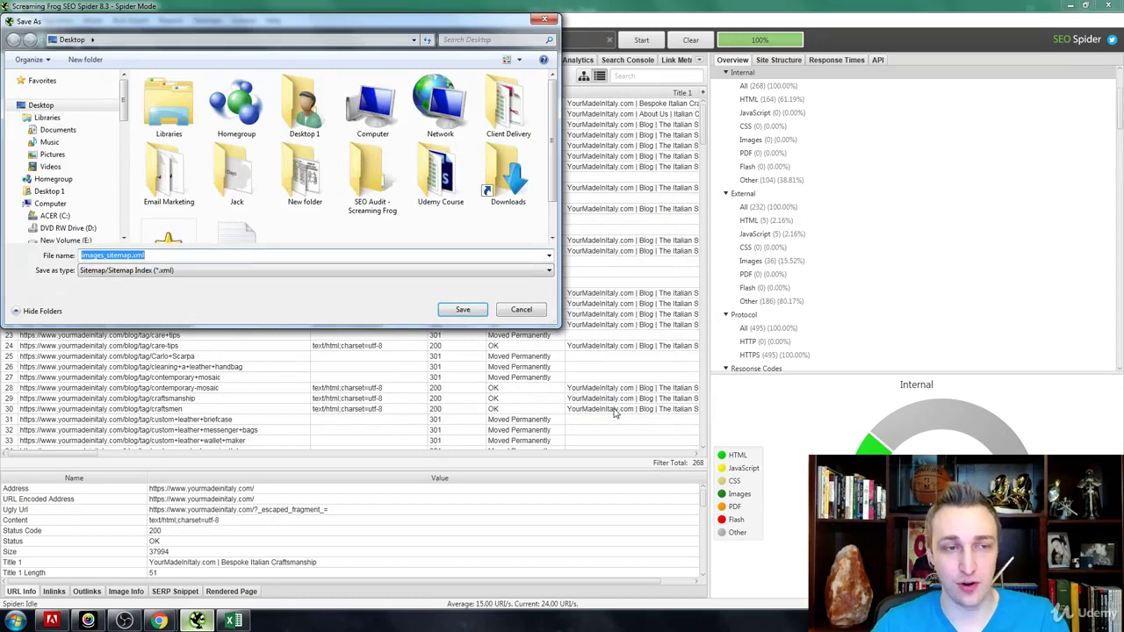
Step: Confirm the save so images_sitemap.xml is written to the Desktop
{"action": "key", "text": "Return"}
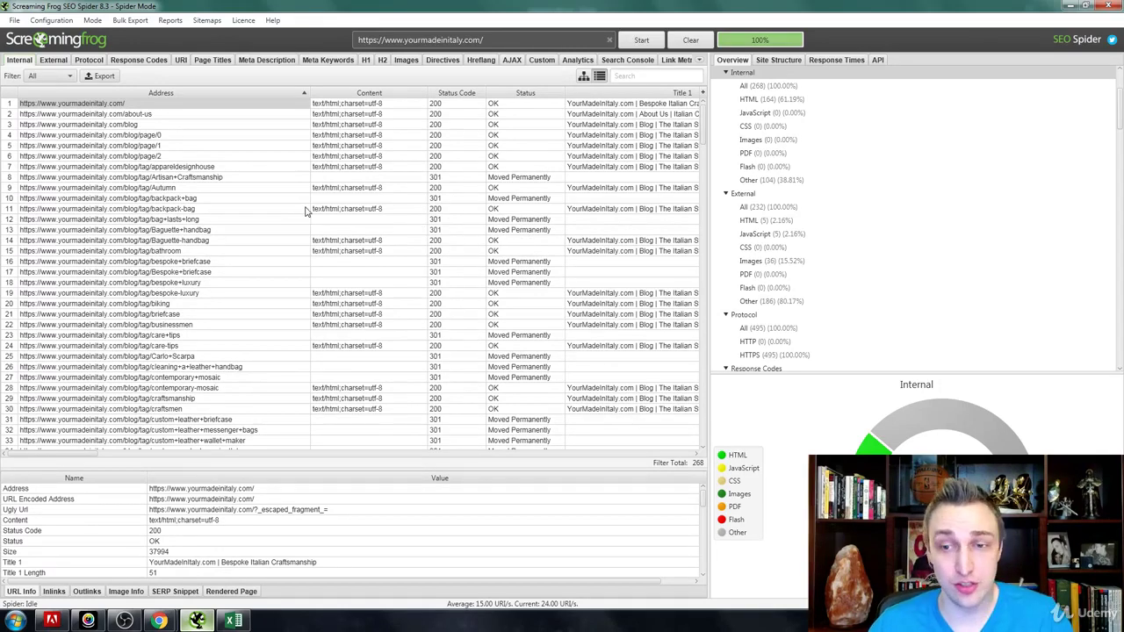
Step: Close the Sitemaps menu and export the full Internal URL list, proposing internal_all.csv
{"action": "left_click", "coordinate": [207, 21]}
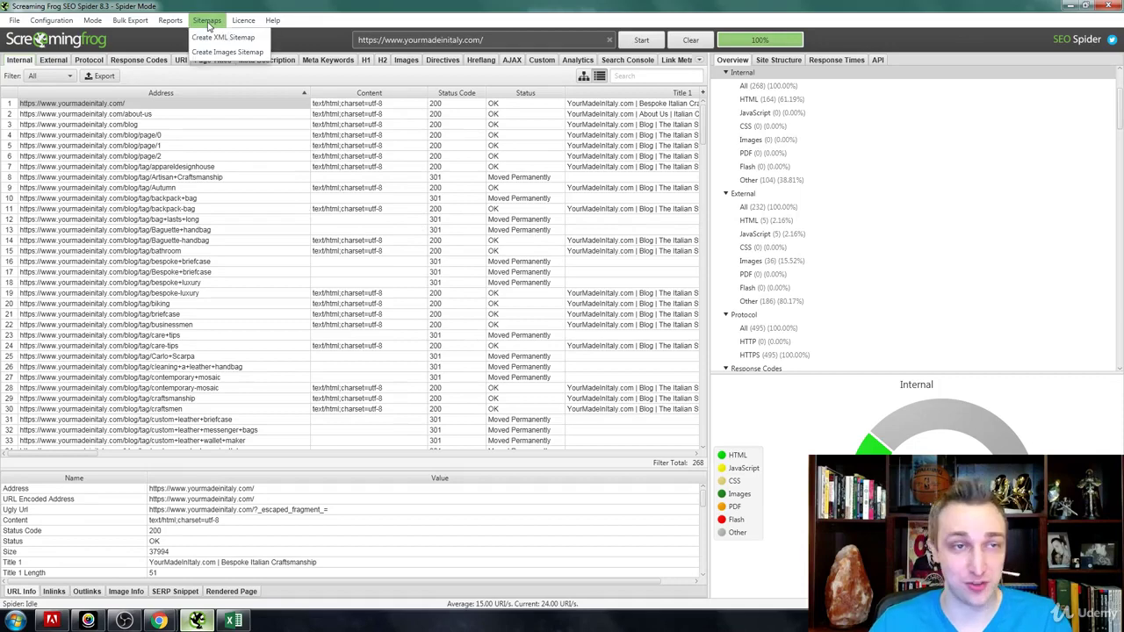
{"action": "mouse_move", "coordinate": [241, 27]}
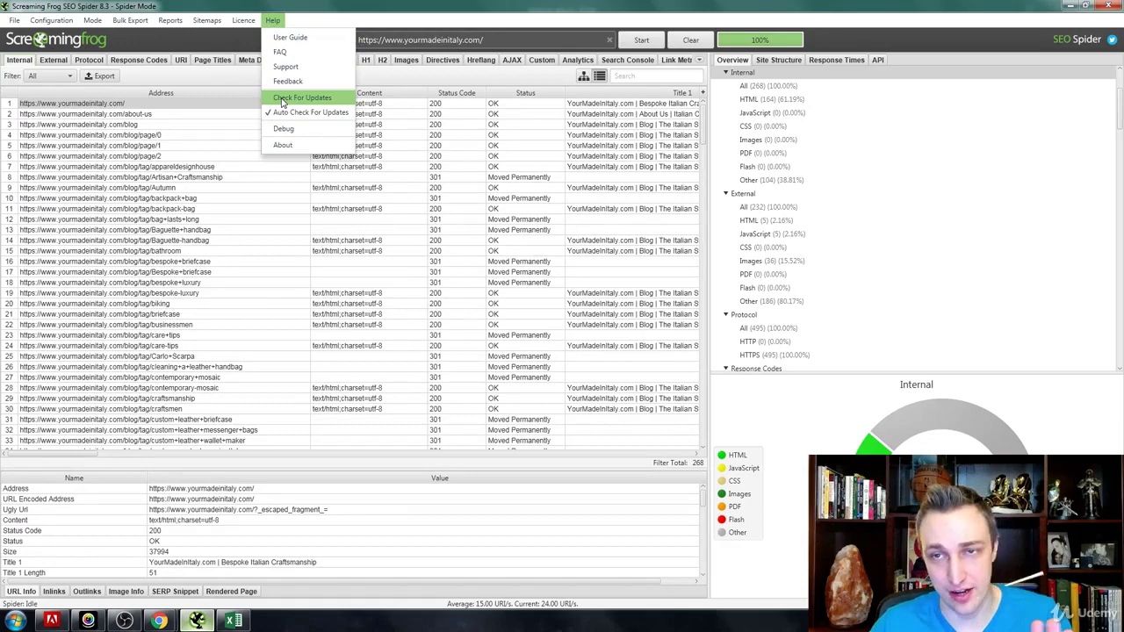
{"action": "left_click", "coordinate": [408, 188]}
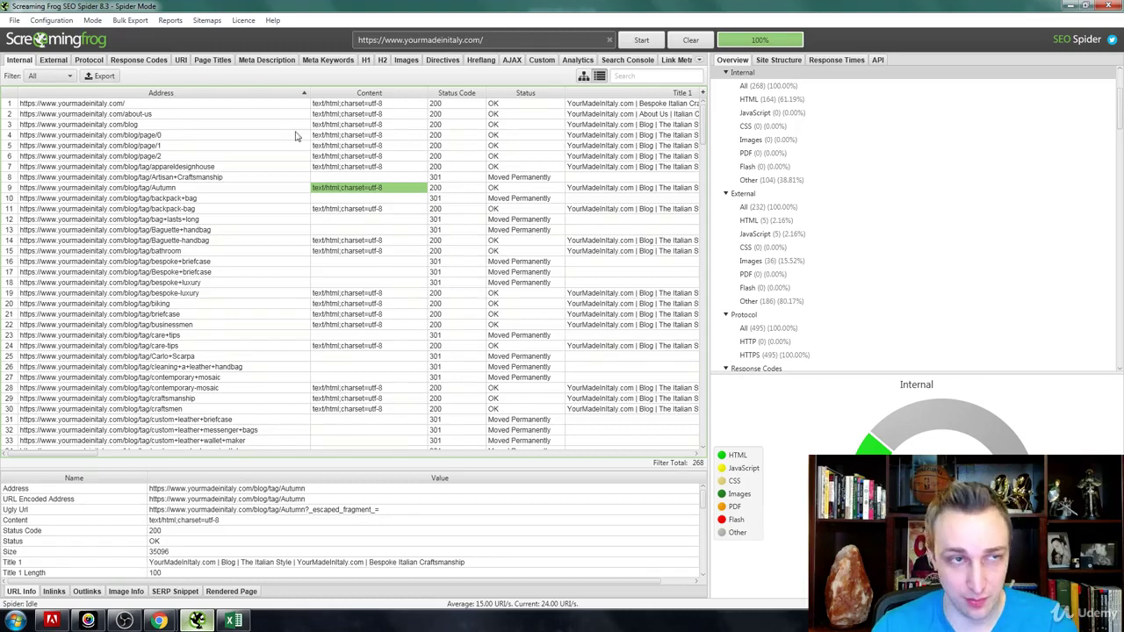
{"action": "left_click", "coordinate": [26, 64]}
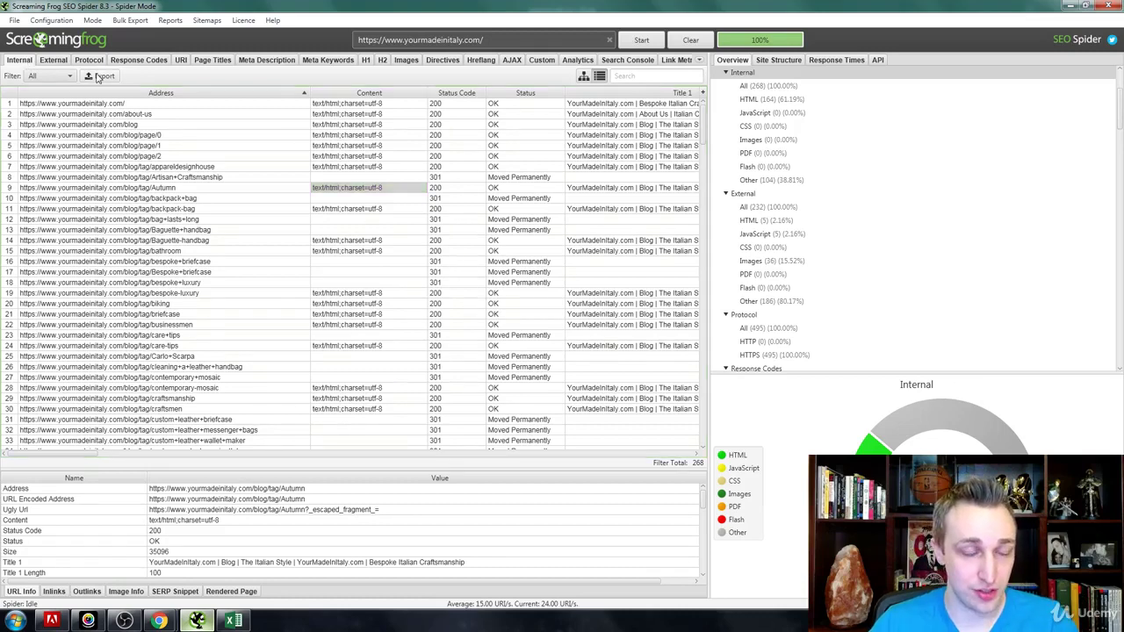
{"action": "left_click", "coordinate": [100, 76]}
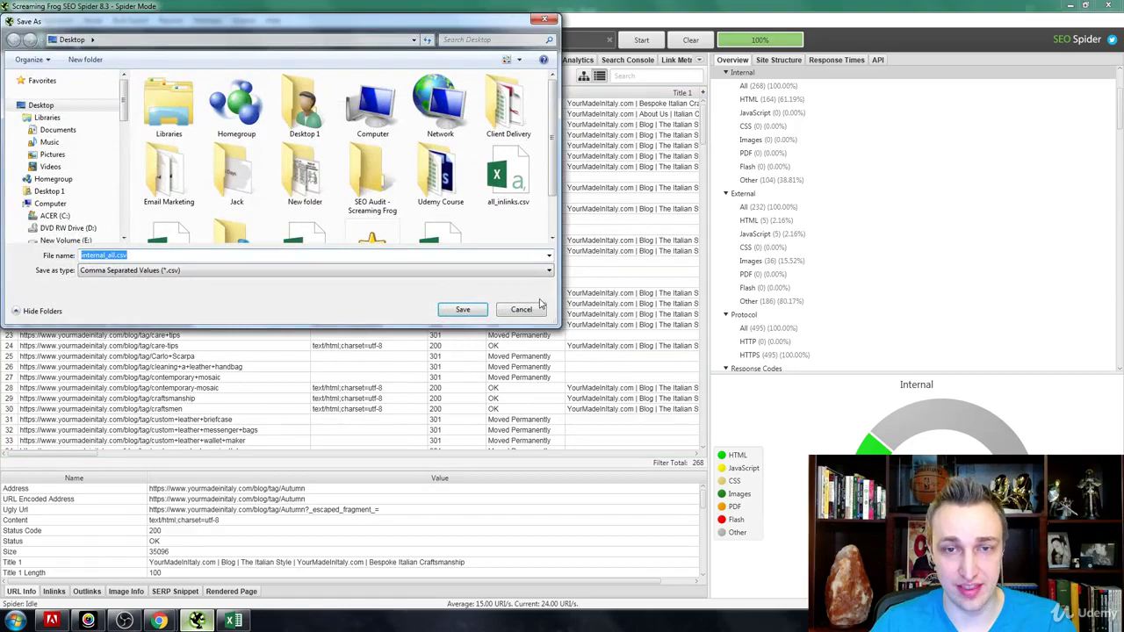